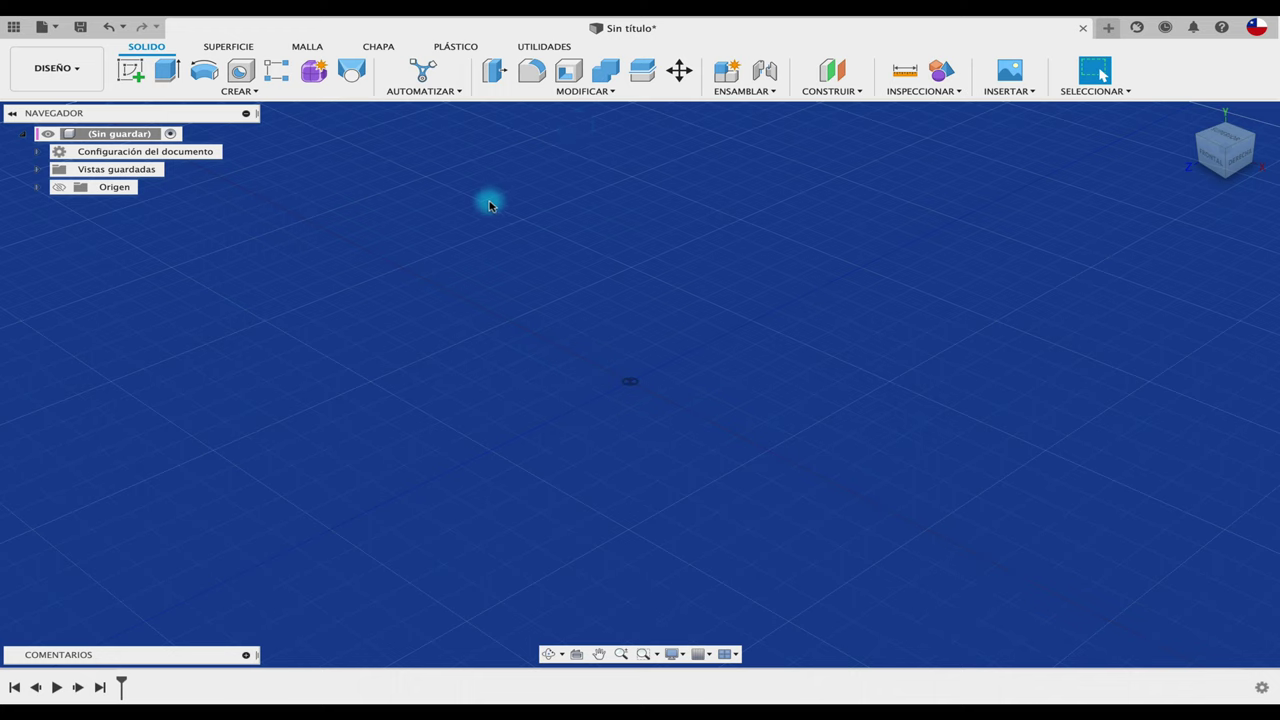
Step: Browse to the JUGUETES project's TRENES folder in the data panel, then close it
click(15, 28)
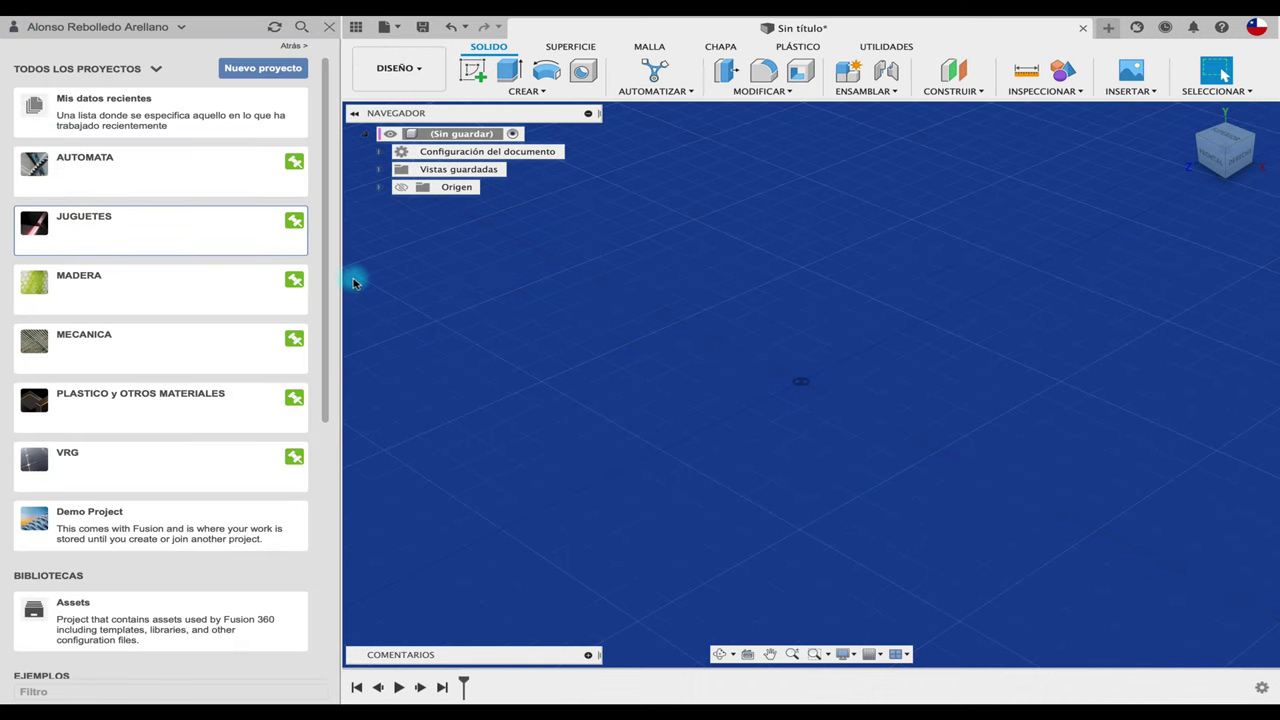
drag(323, 277, 323, 286)
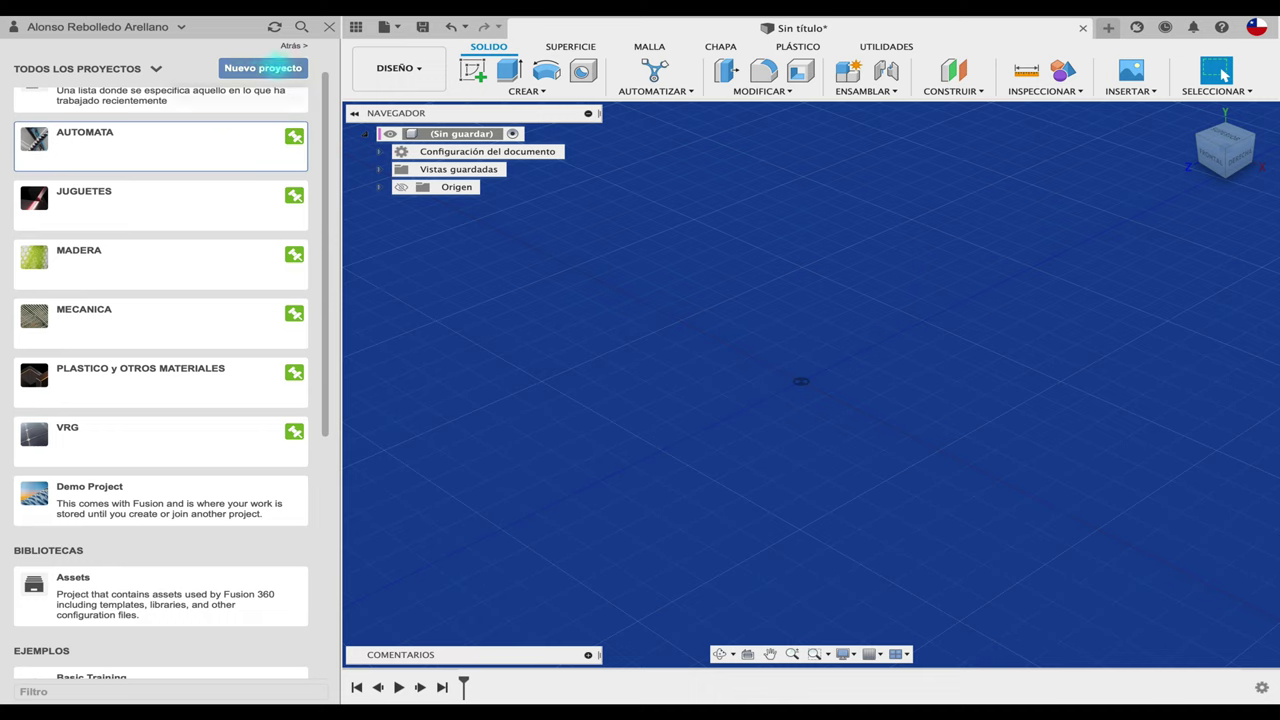
click(117, 208)
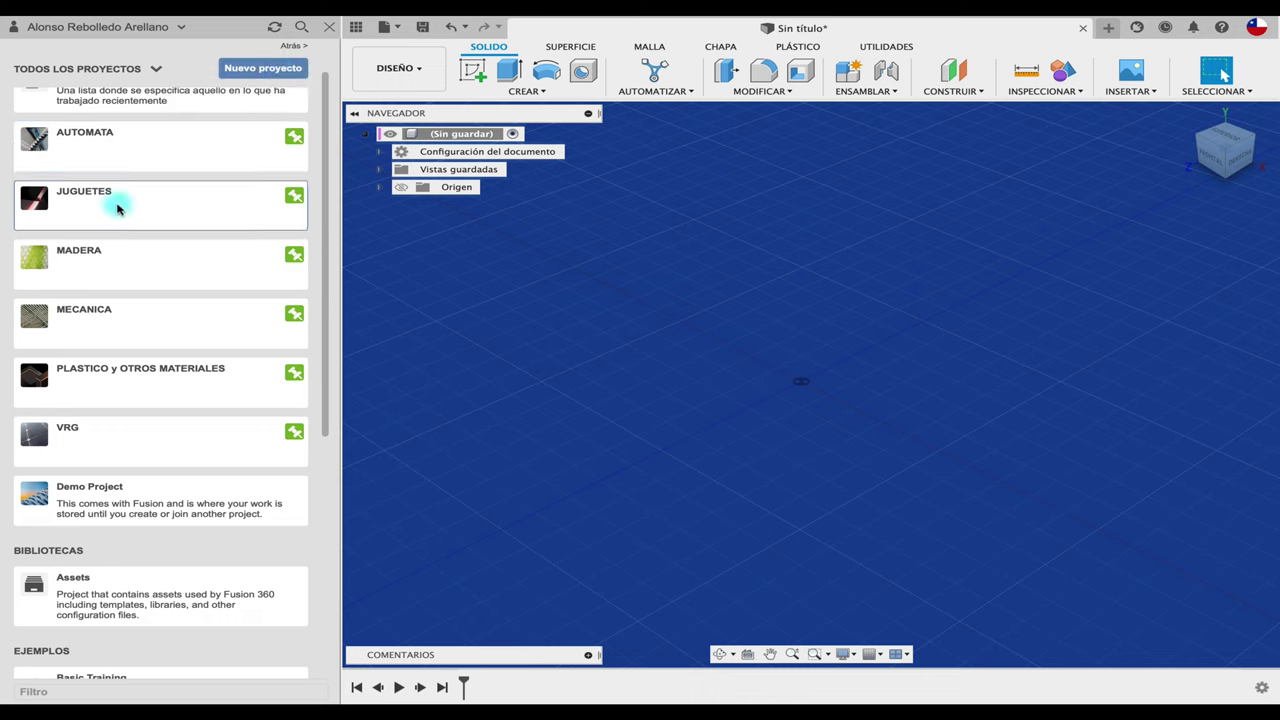
double_click(117, 208)
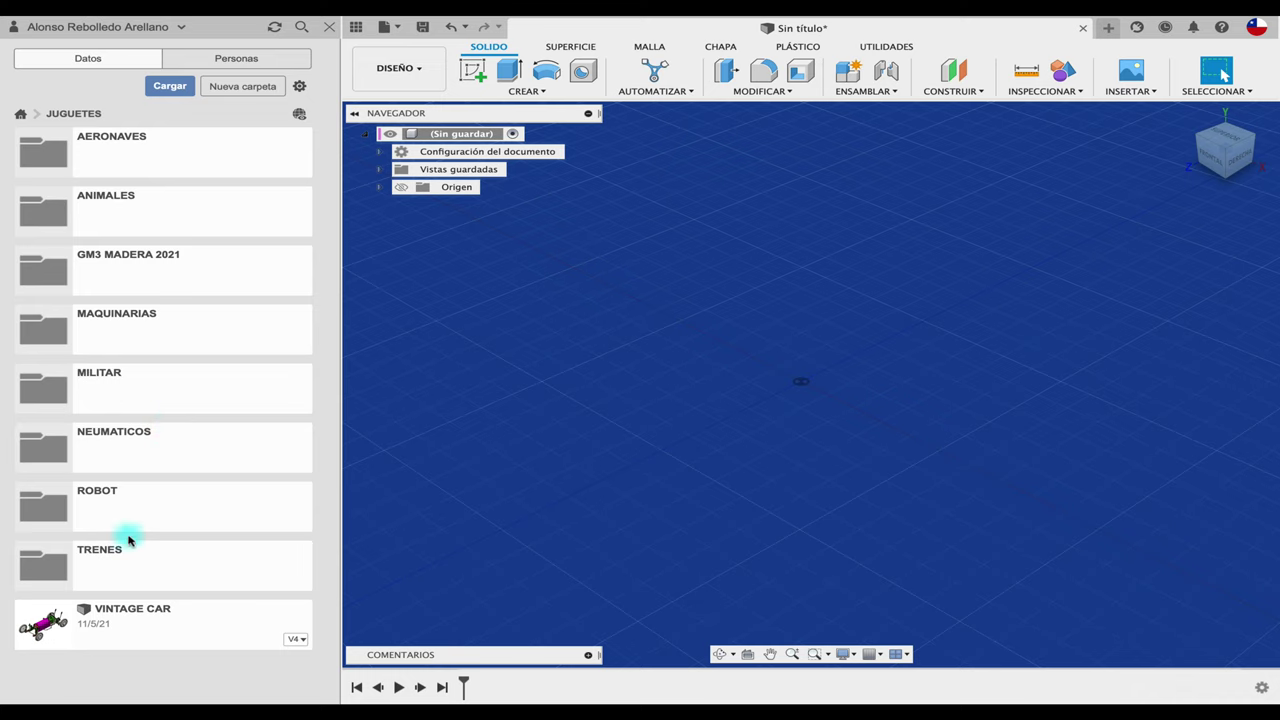
double_click(171, 574)
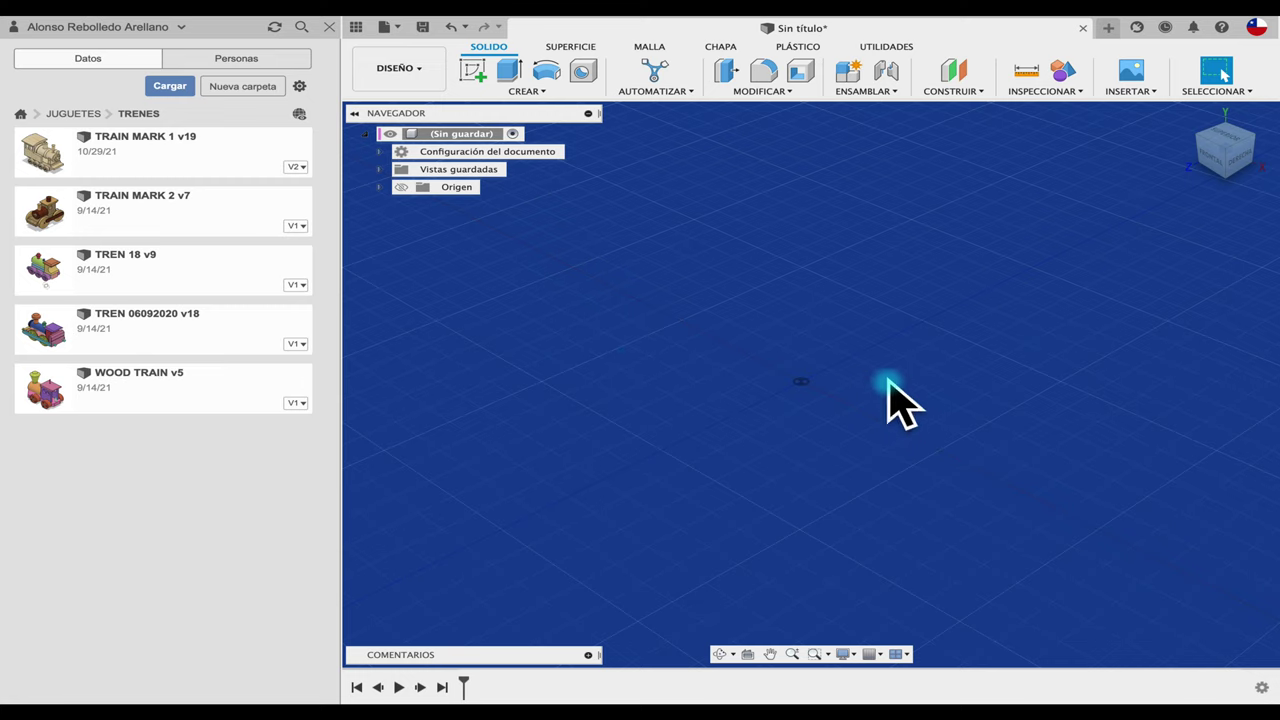
click(326, 33)
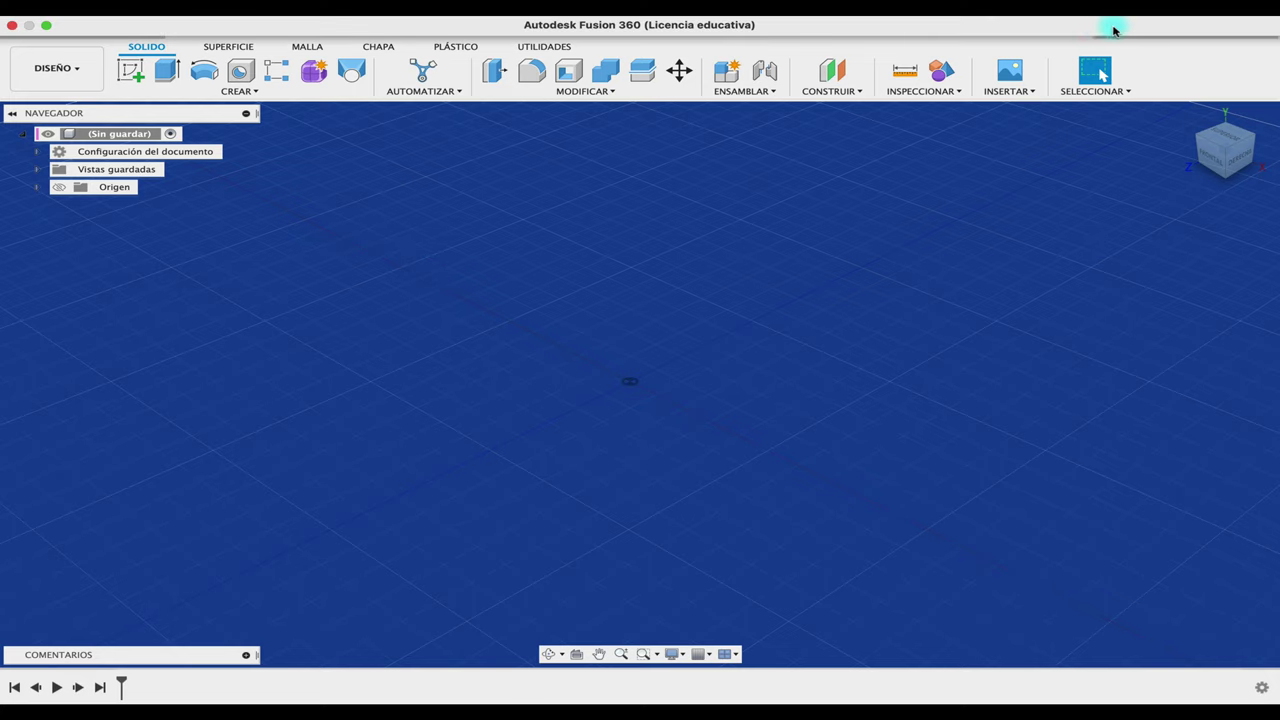
Step: Switch Fusion to working offline from the task status panel, then back online
click(1165, 28)
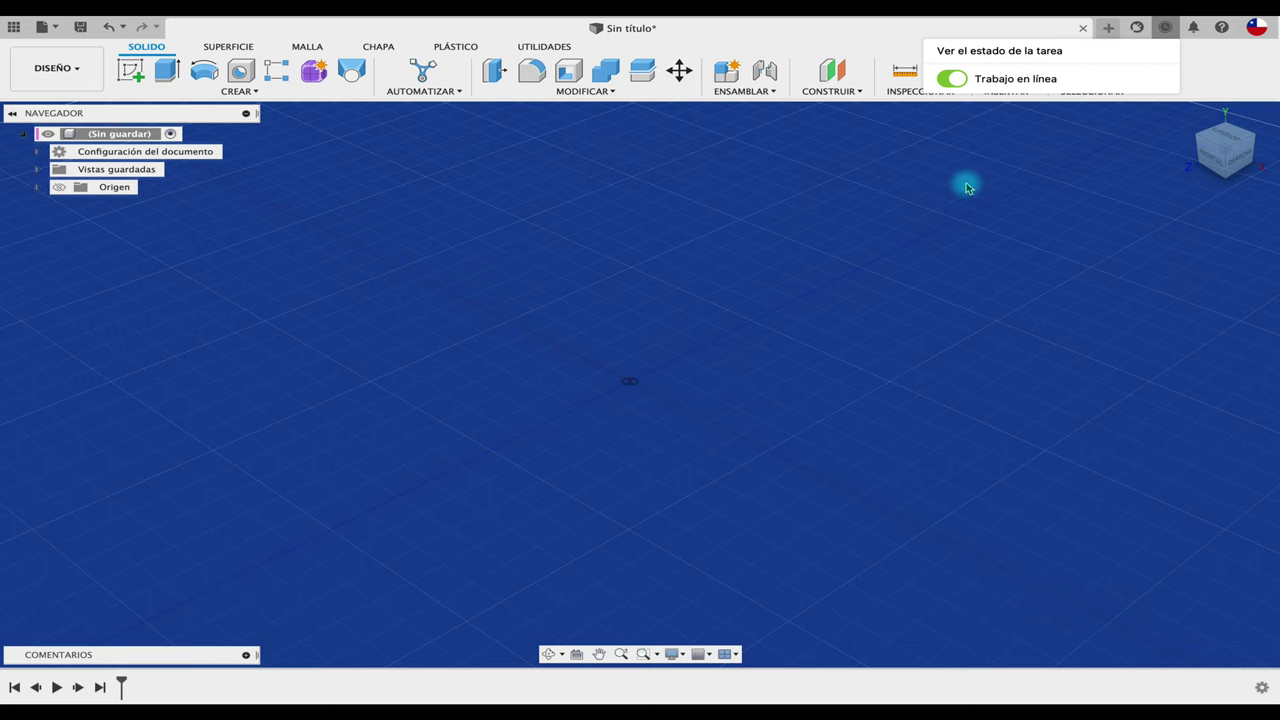
click(966, 187)
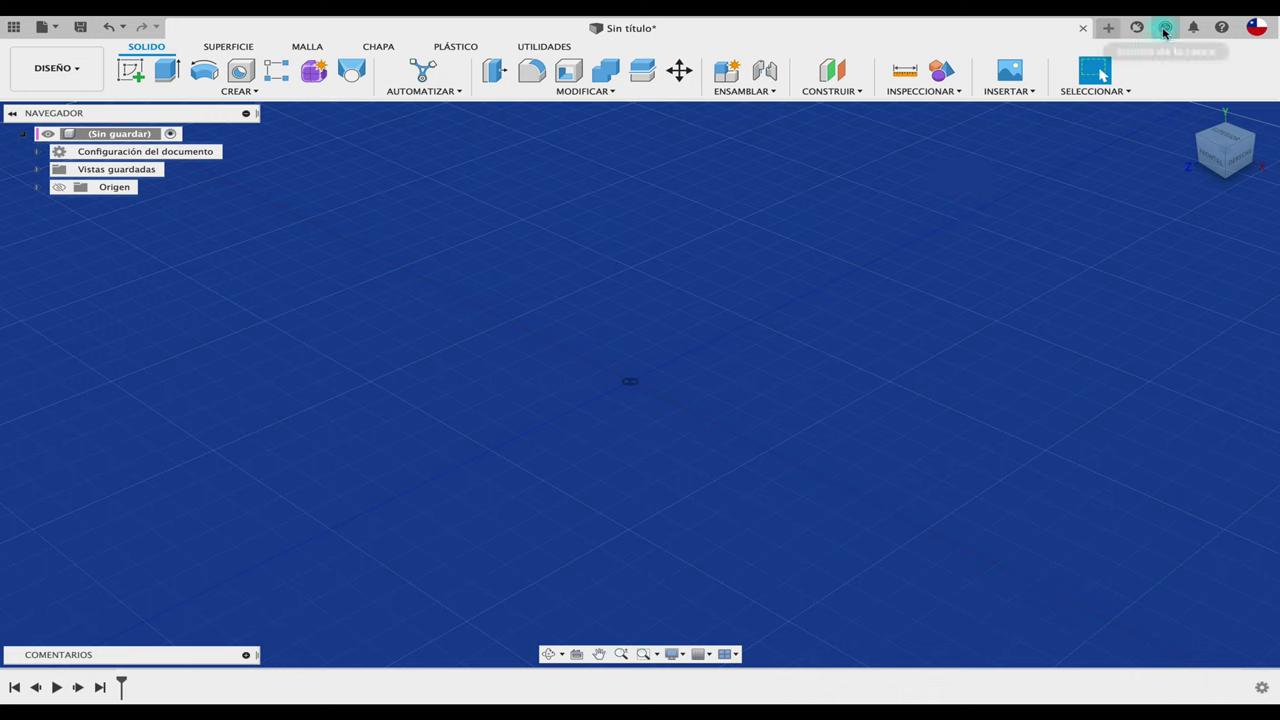
click(1165, 27)
click(952, 78)
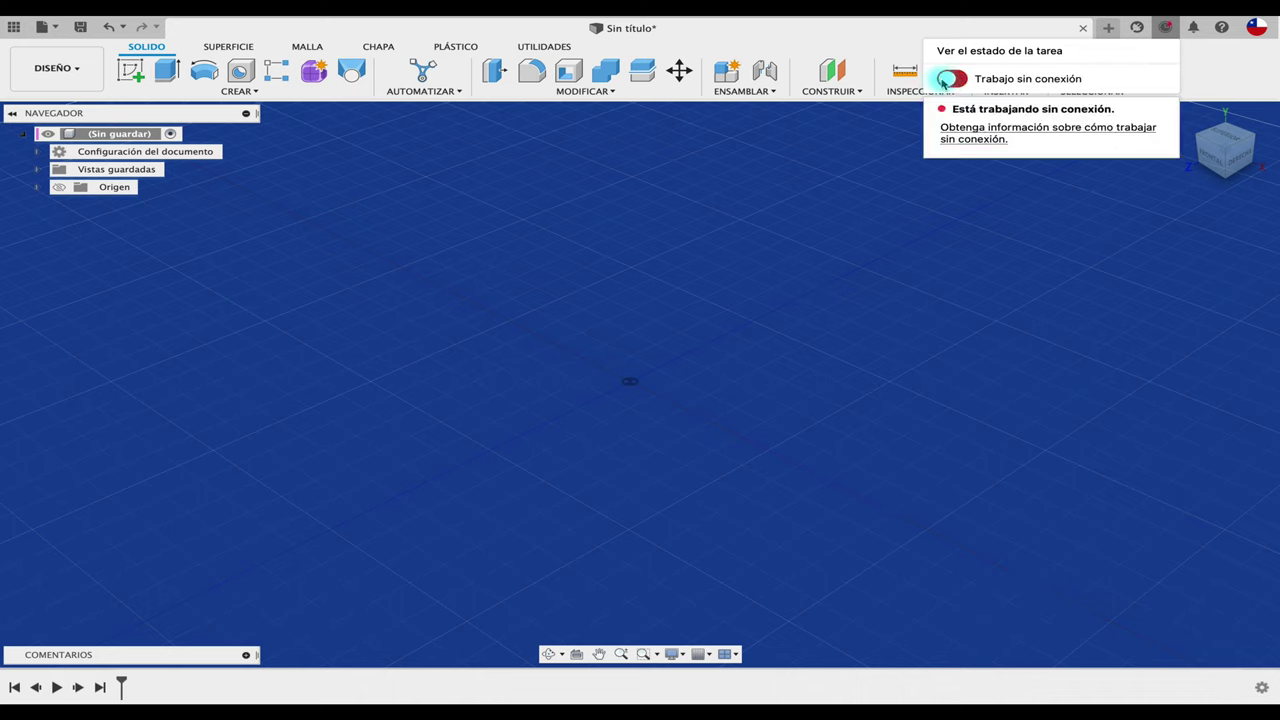
click(673, 210)
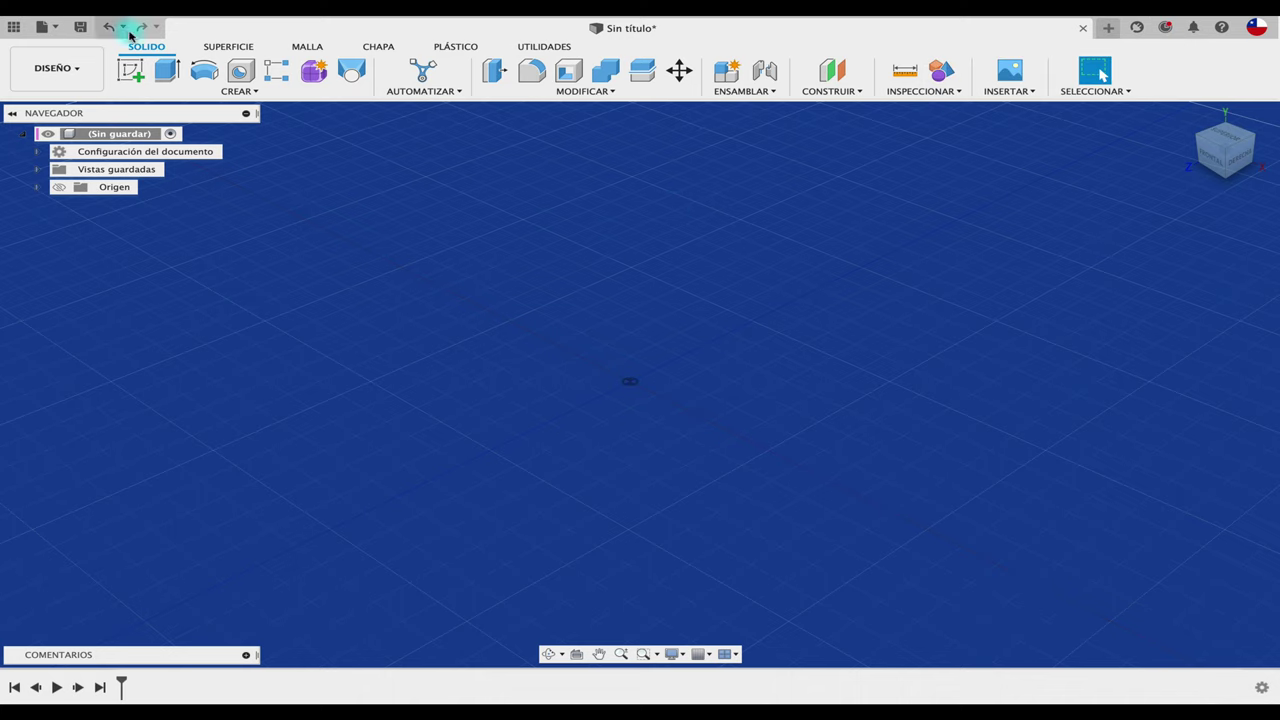
click(85, 29)
click(754, 342)
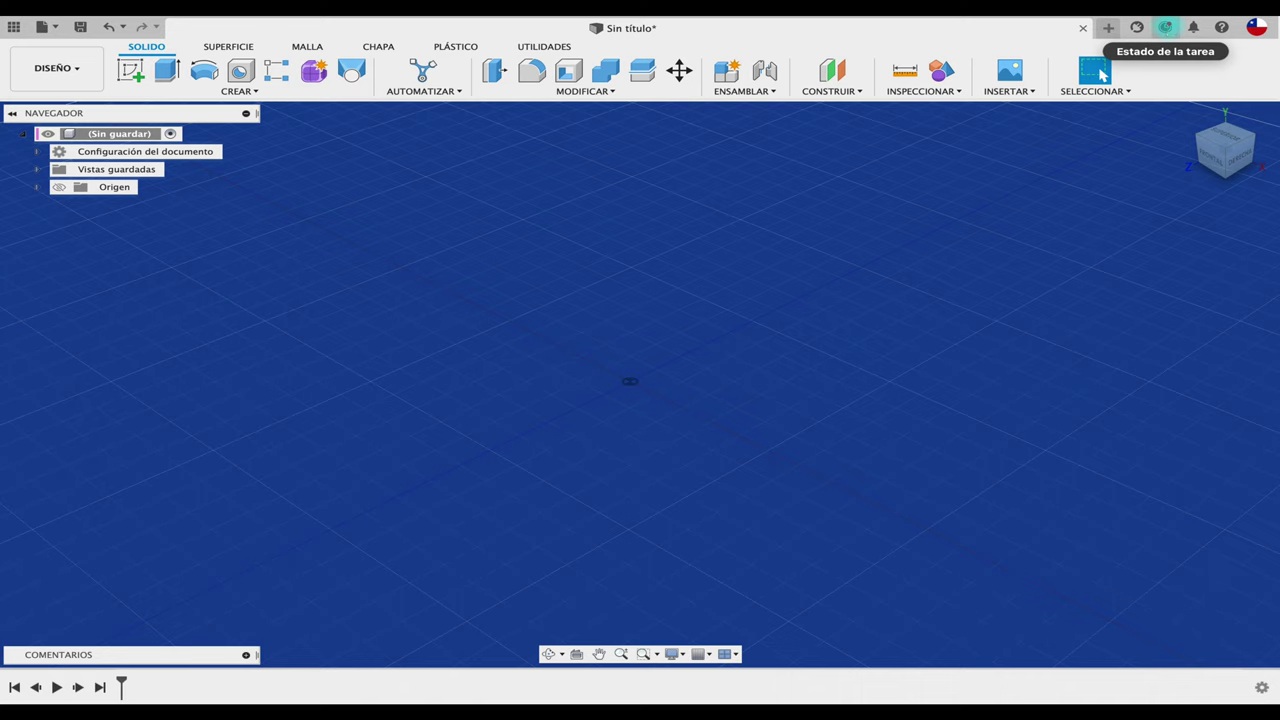
click(1168, 30)
click(951, 79)
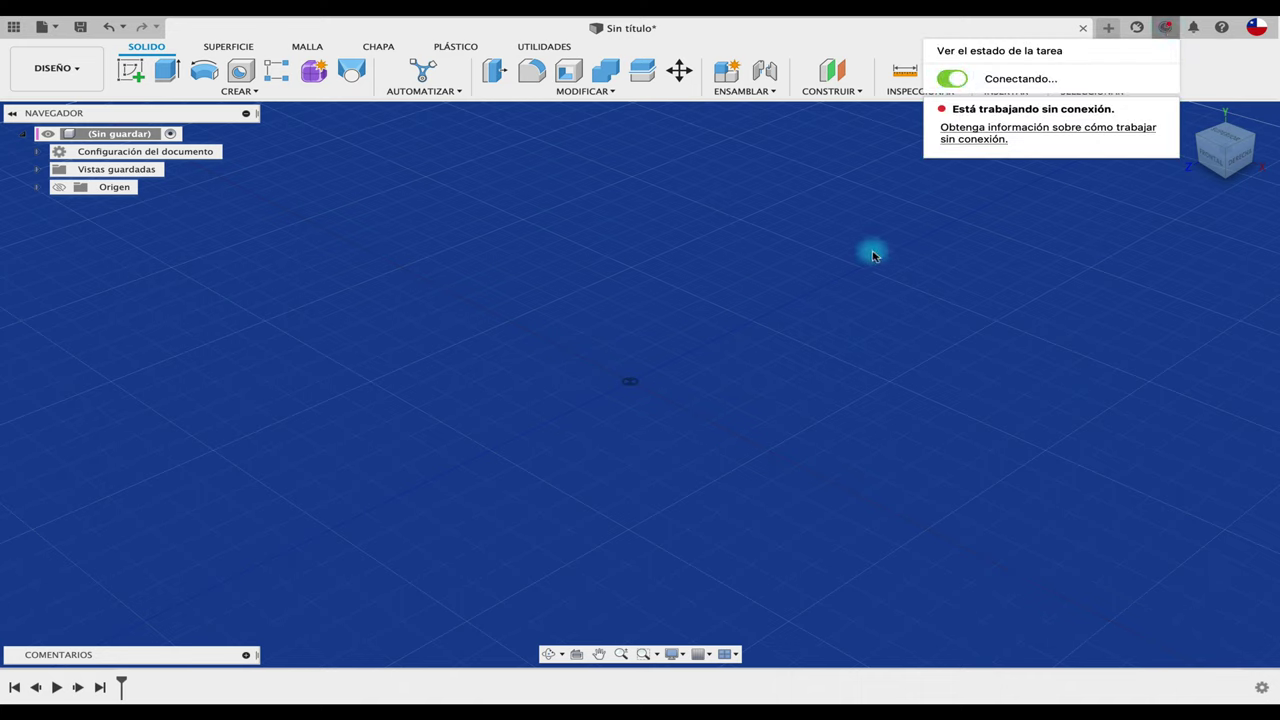
click(843, 273)
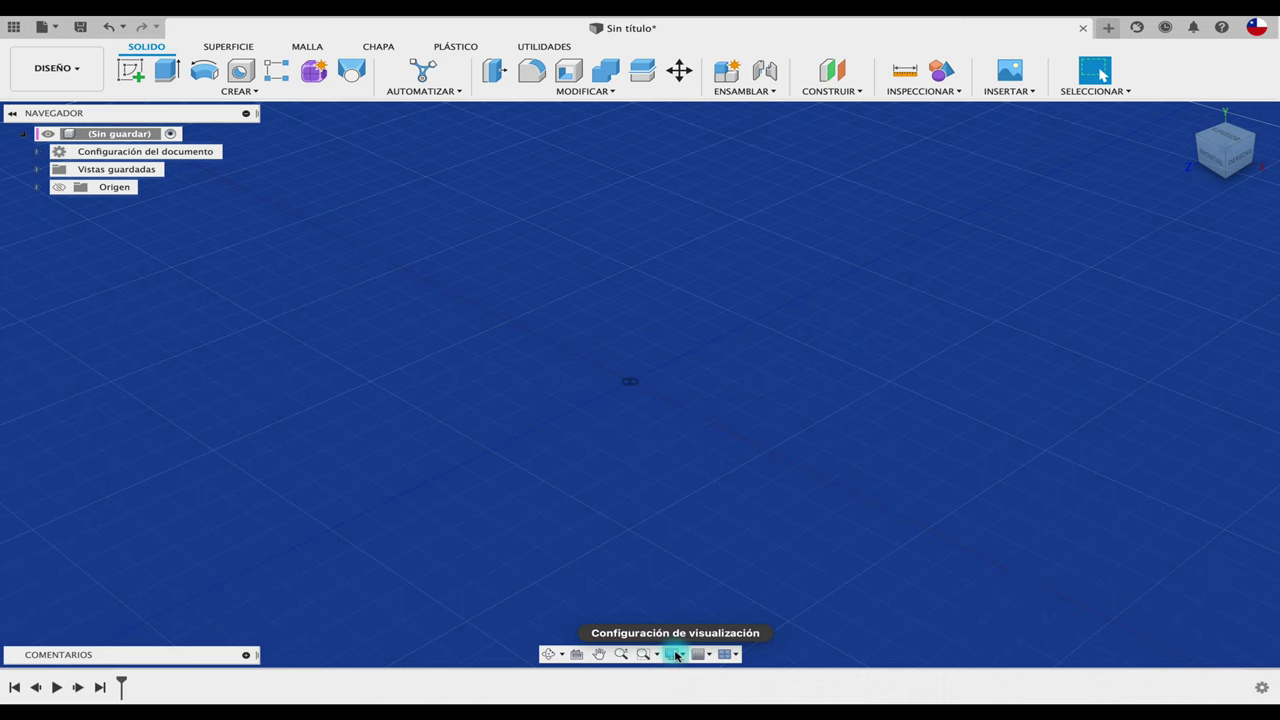
Step: Try the Cielo oscuro, Fotomatón and Grupo de infinito environments, then restore Azul tranquilidad
click(680, 655)
mouse_move(700, 603)
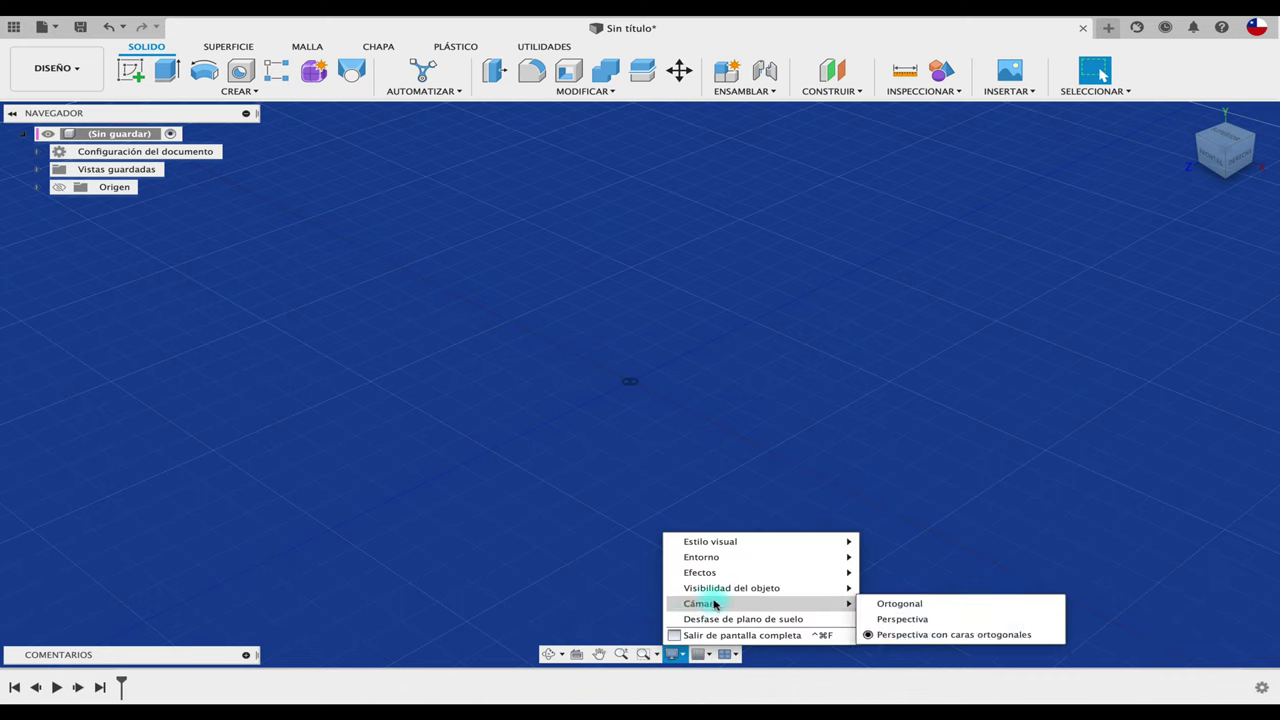
click(941, 559)
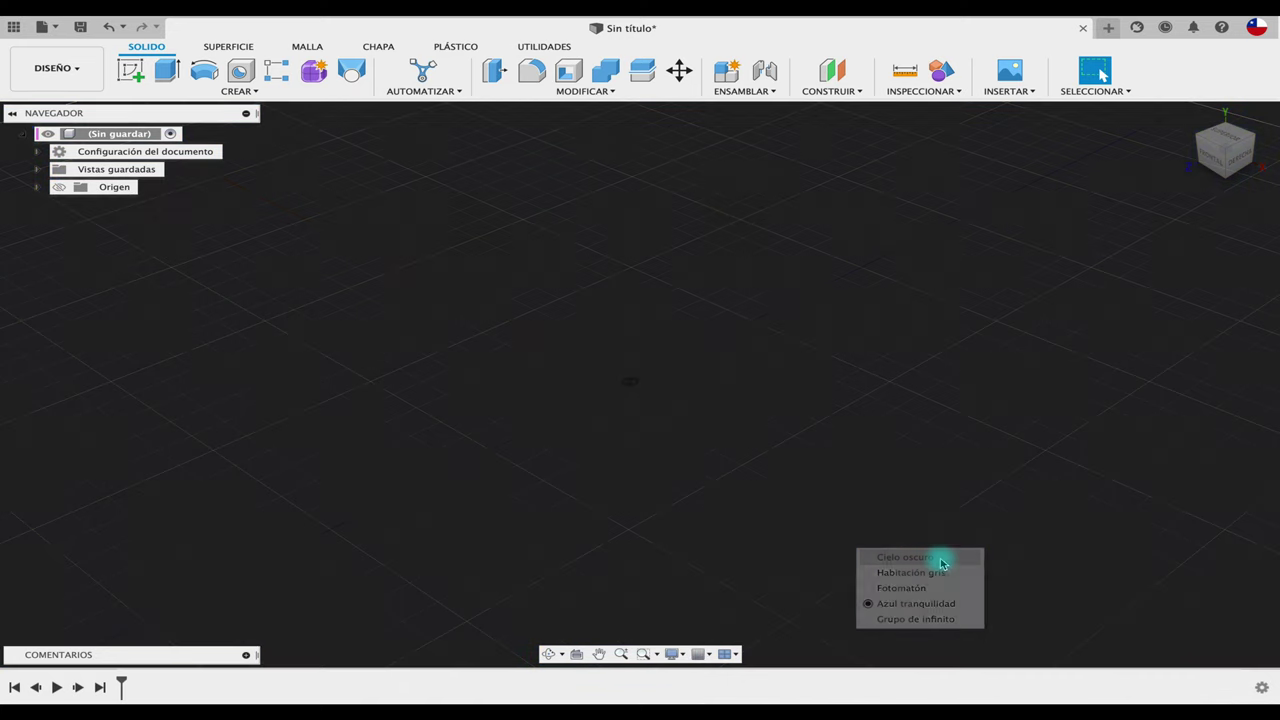
click(674, 654)
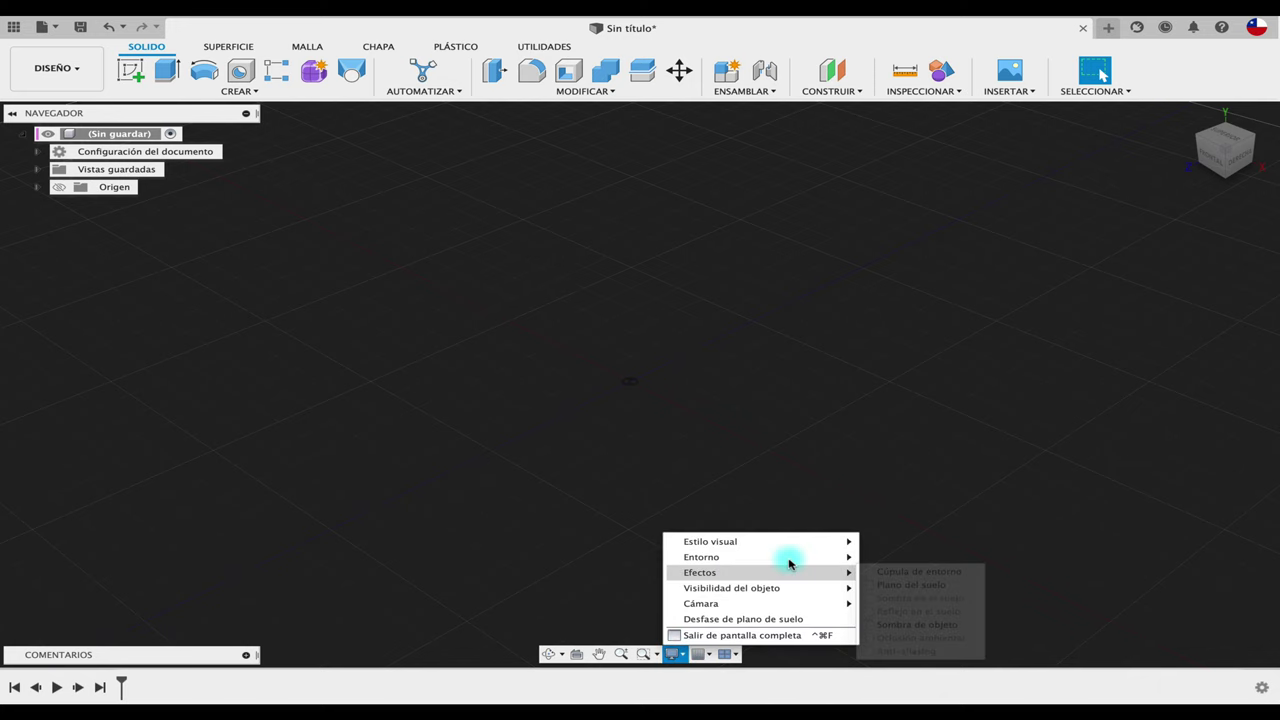
mouse_move(701, 557)
click(905, 587)
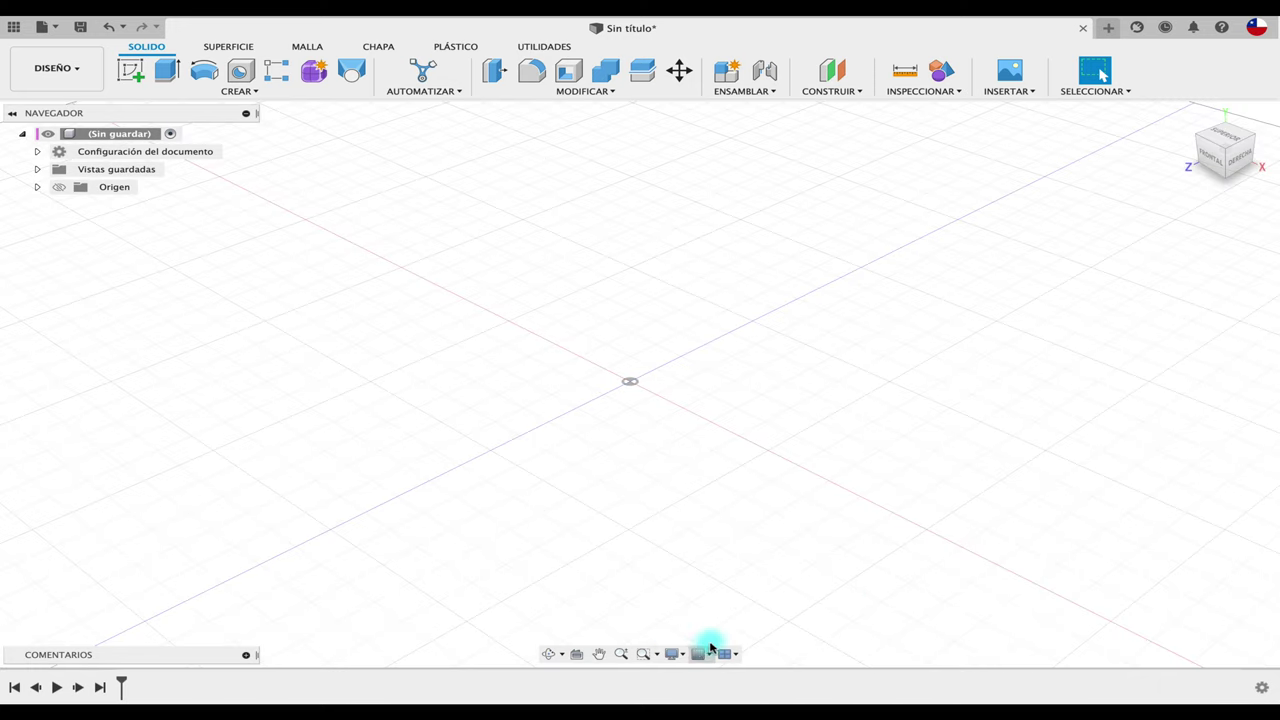
click(674, 654)
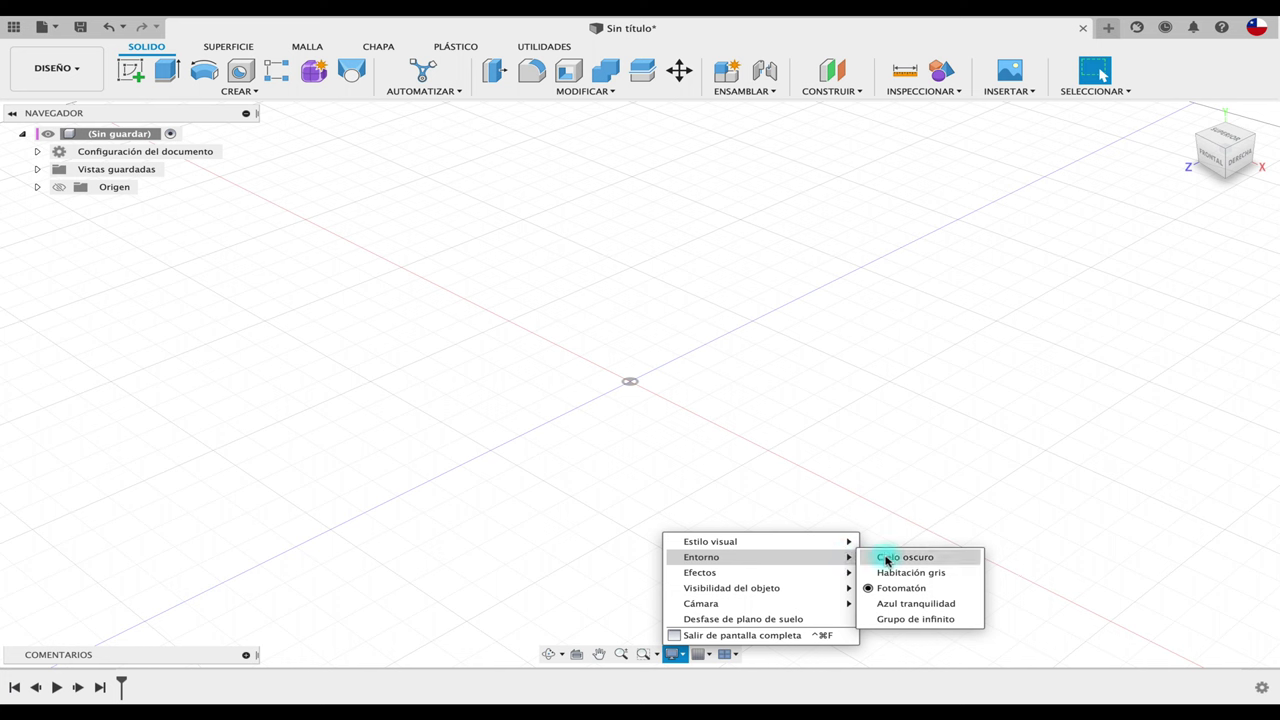
click(914, 619)
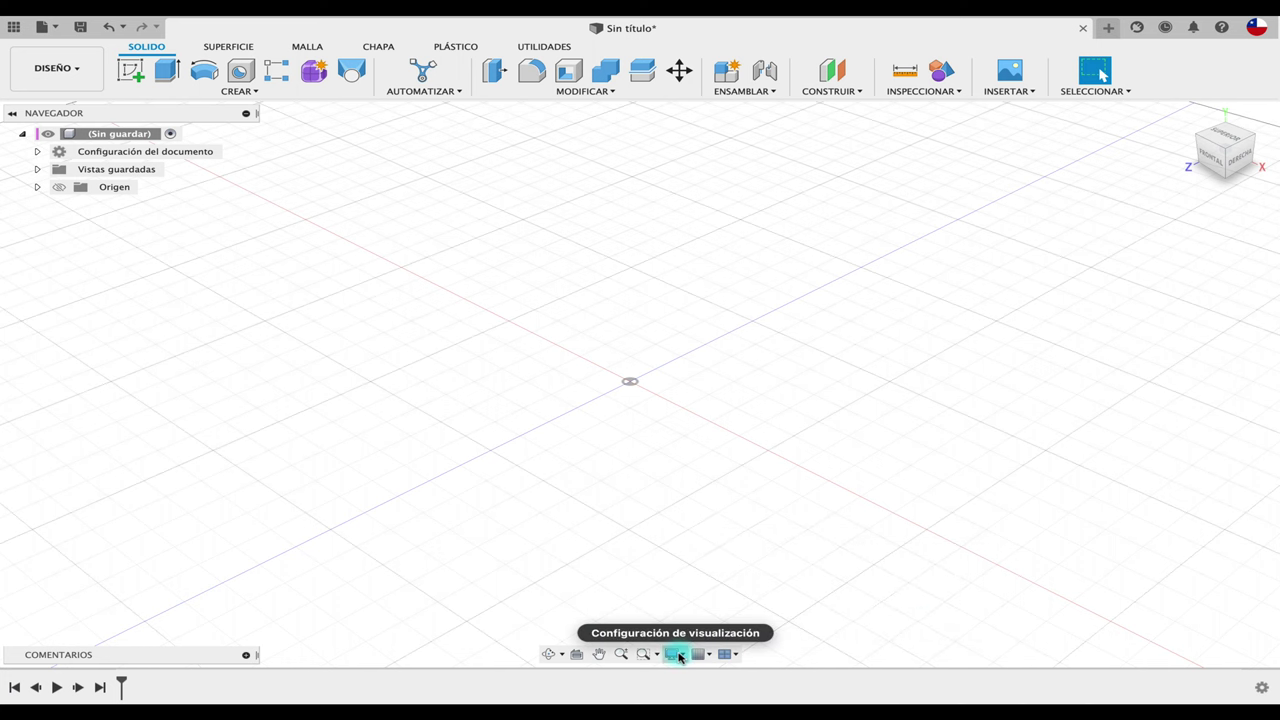
click(677, 654)
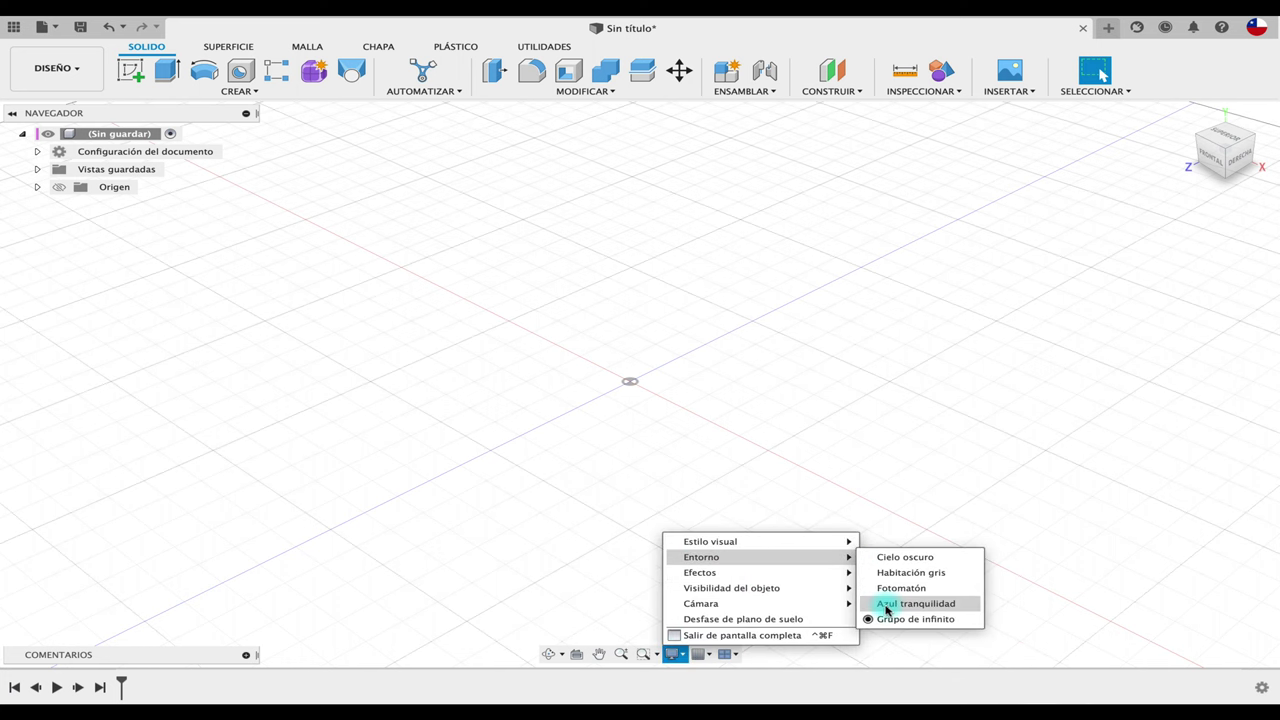
click(886, 606)
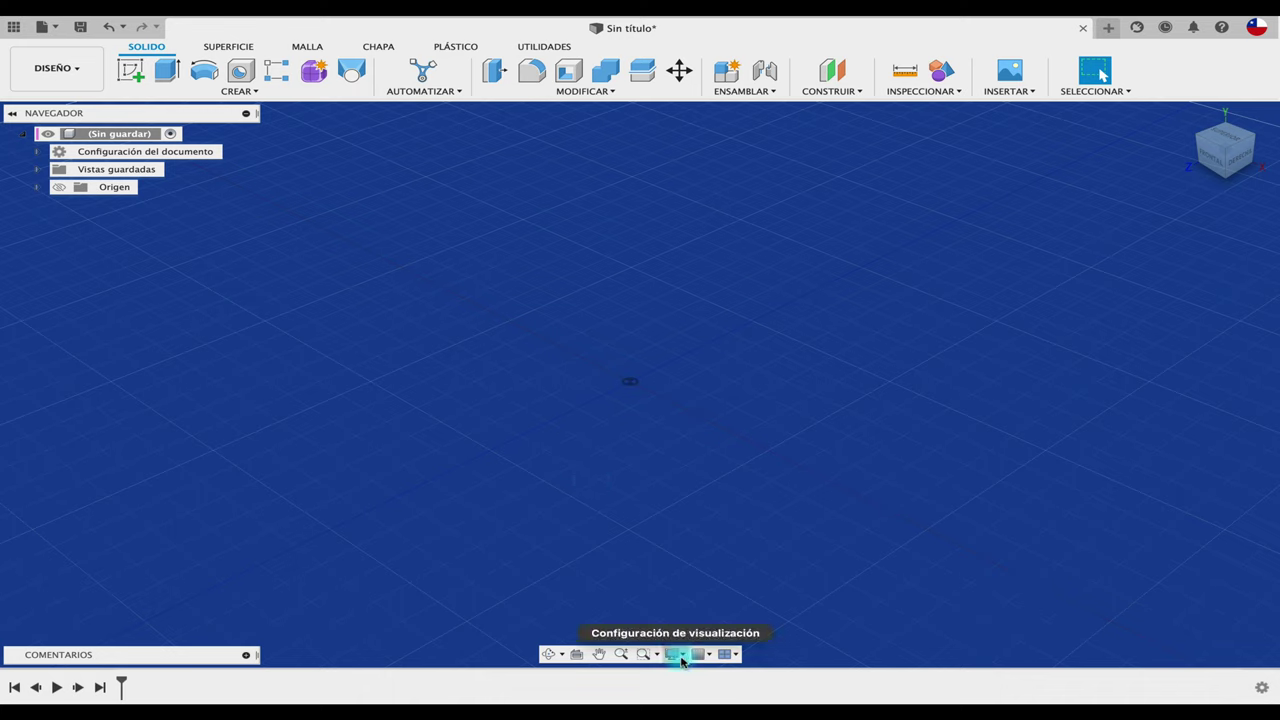
click(672, 653)
mouse_move(700, 572)
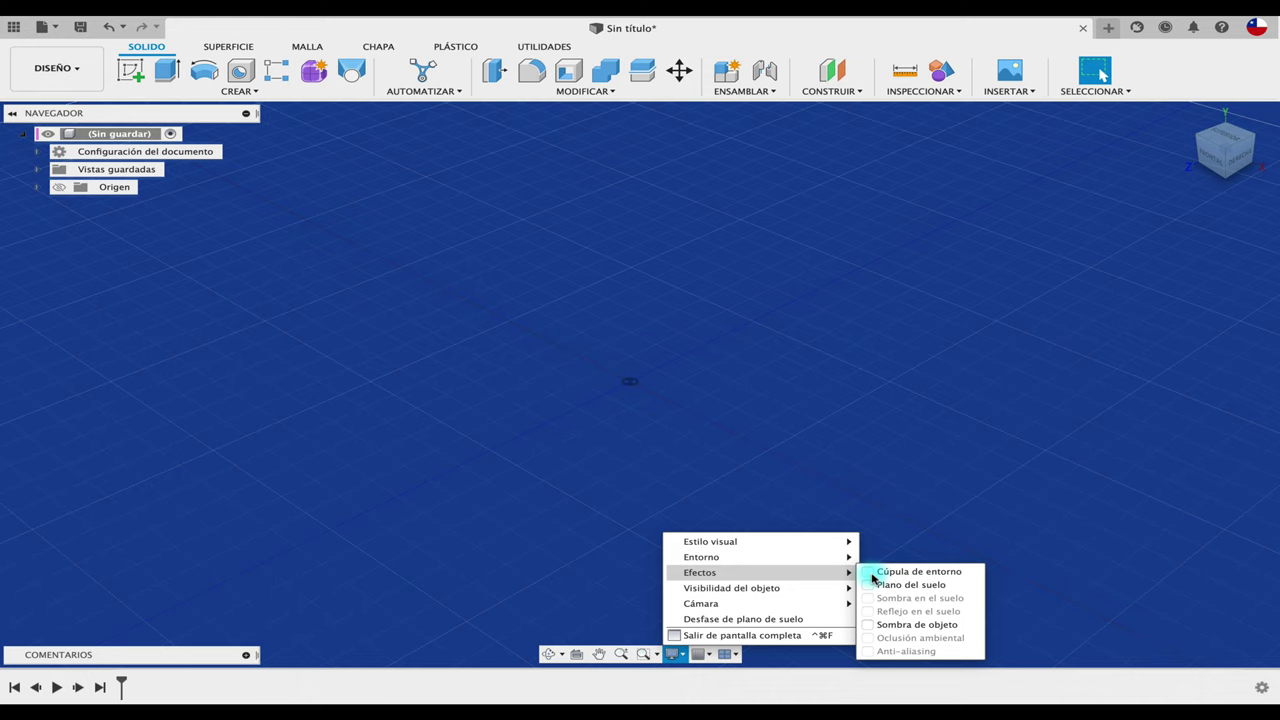
click(831, 452)
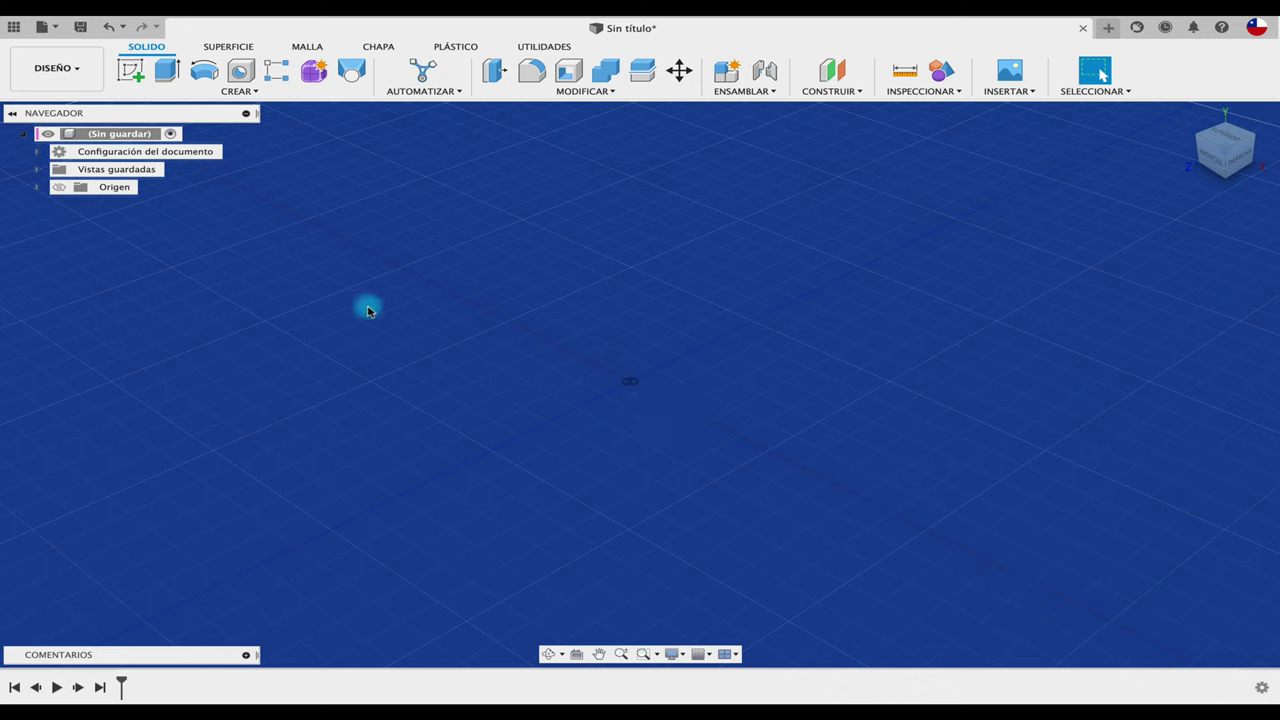
Step: Orbit the view to a lower angle and toggle the sketch grid off and on twice
click(548, 654)
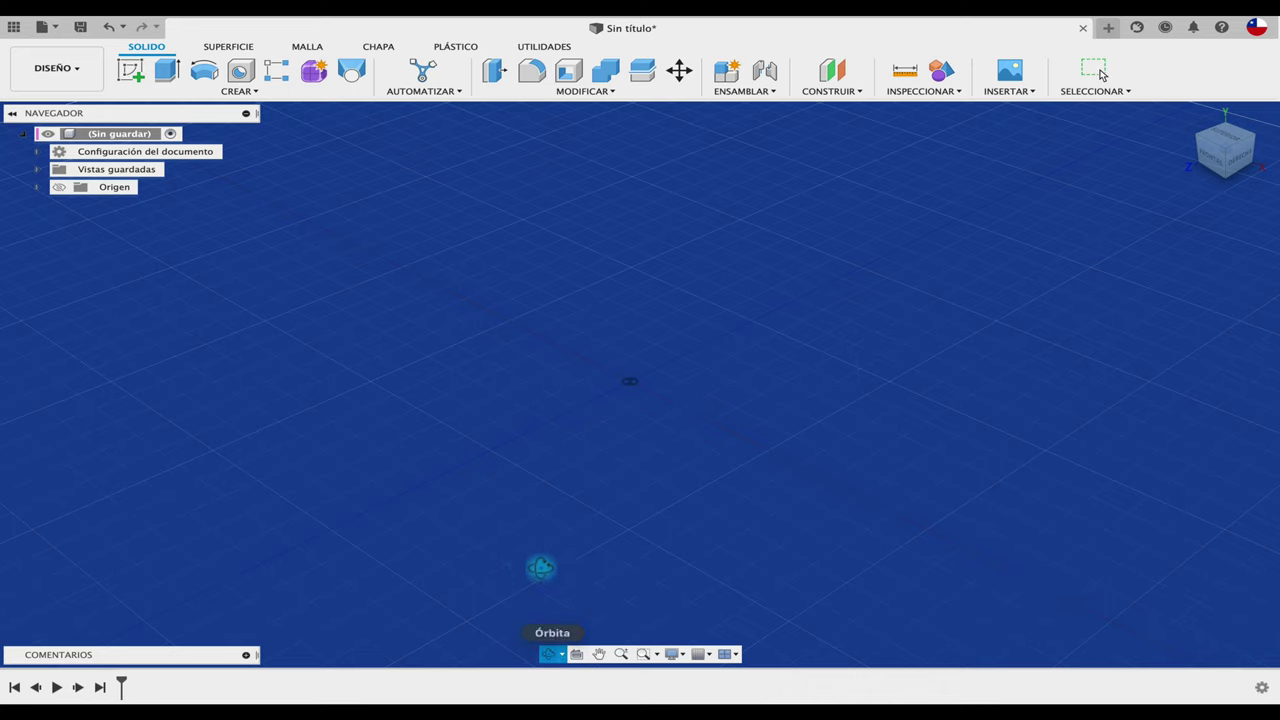
mouse_move(643, 385)
mouse_down()
mouse_move(619, 351)
mouse_move(608, 414)
mouse_move(814, 377)
mouse_move(680, 434)
mouse_move(476, 335)
mouse_move(614, 349)
mouse_move(823, 400)
mouse_move(746, 454)
mouse_move(531, 497)
mouse_move(760, 483)
mouse_move(601, 457)
mouse_move(697, 480)
mouse_move(651, 414)
mouse_move(734, 514)
mouse_move(733, 567)
mouse_move(890, 568)
mouse_up()
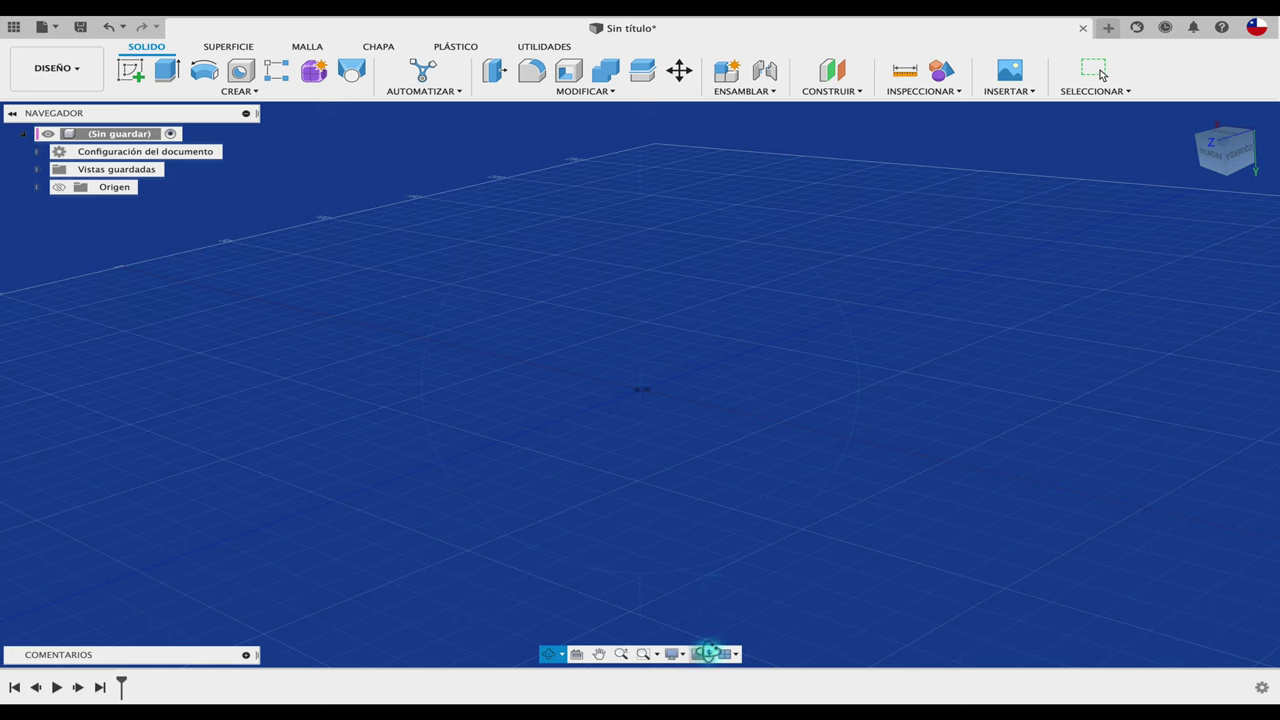
click(707, 654)
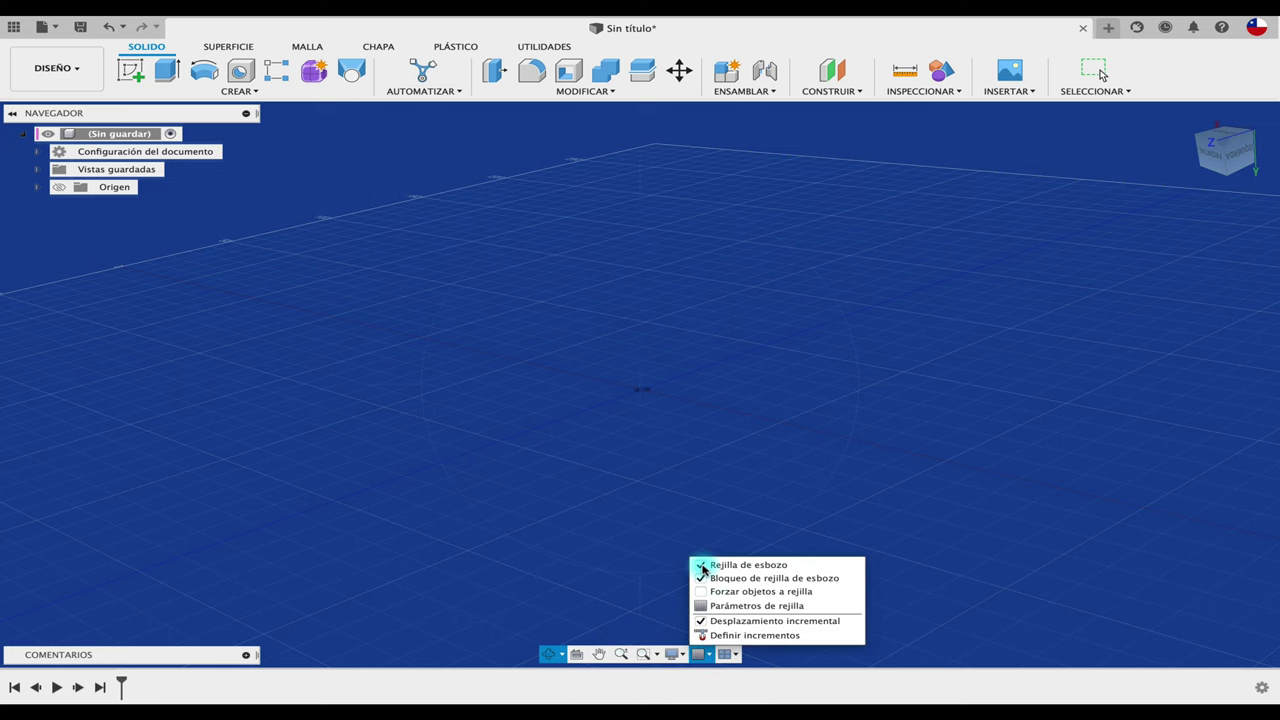
click(701, 566)
click(702, 568)
click(701, 566)
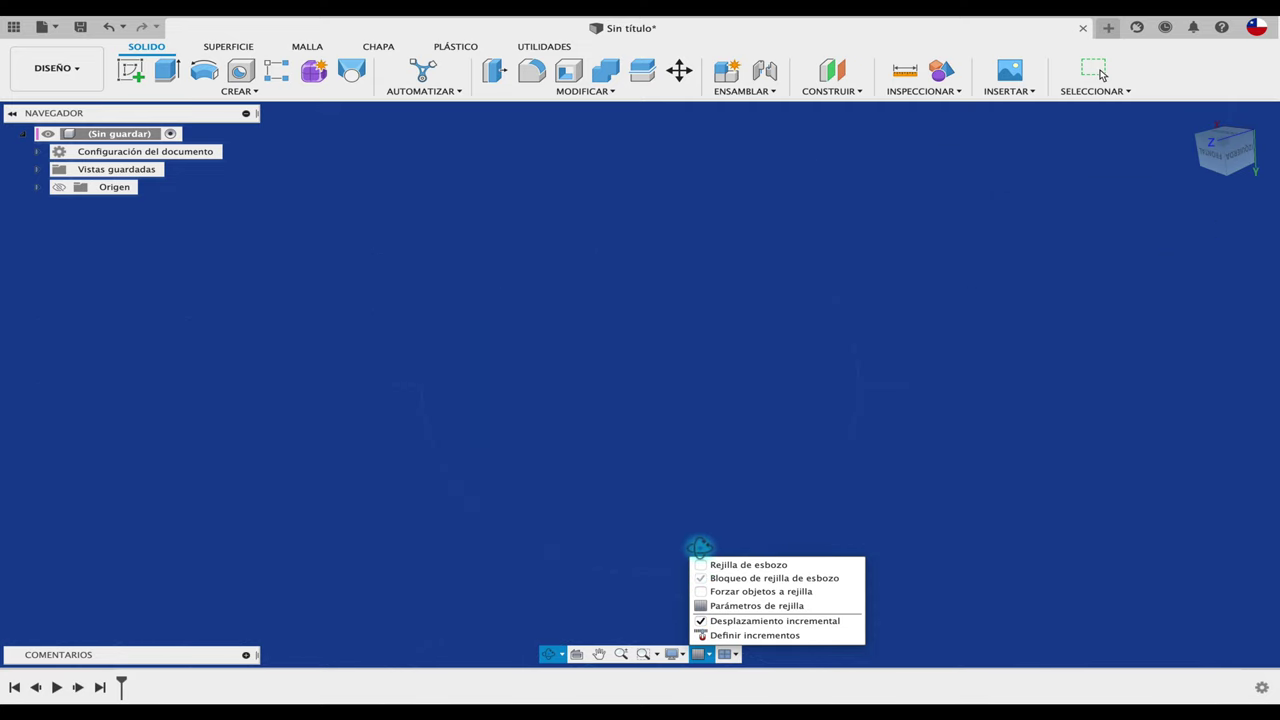
click(701, 566)
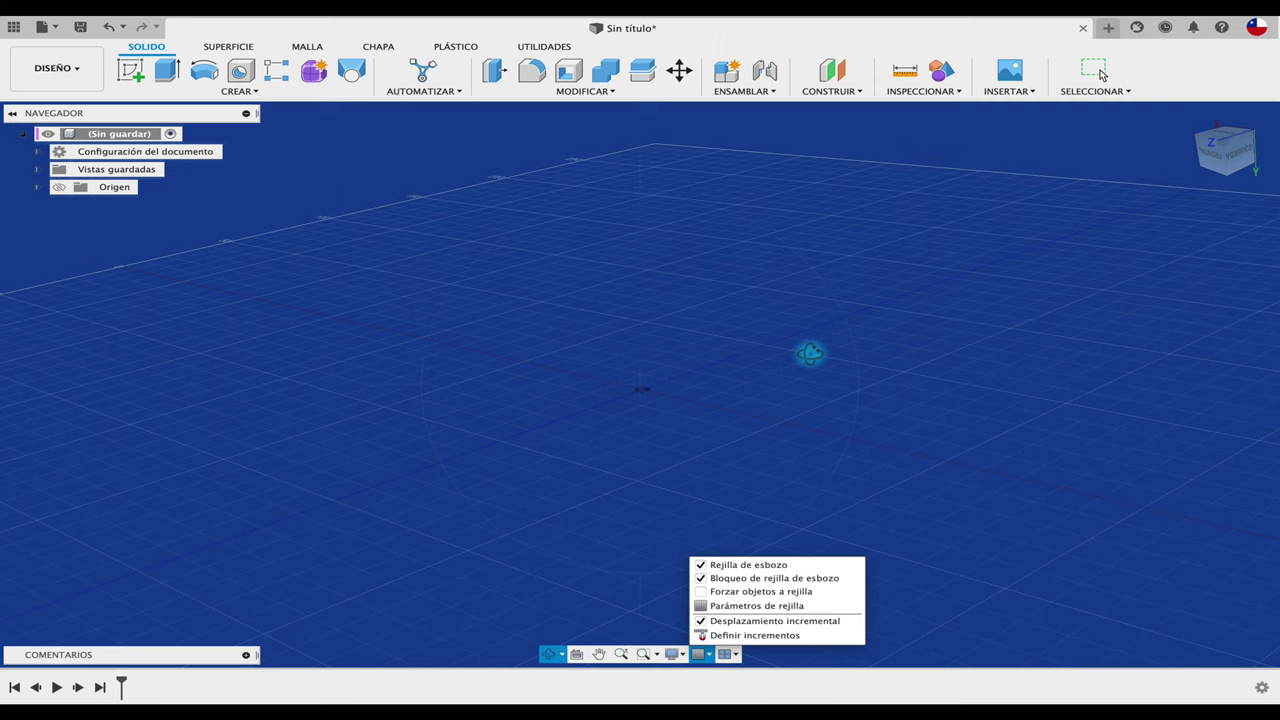
click(808, 348)
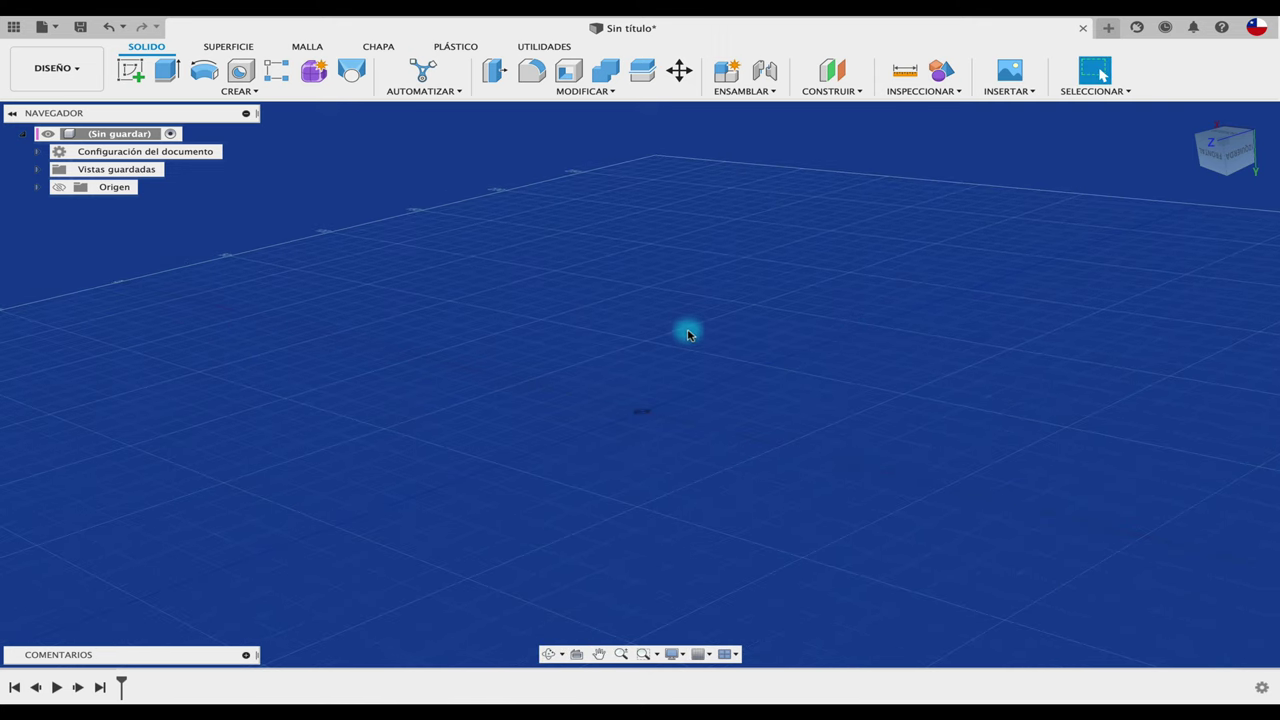
Step: Pan and zoom across the empty grid, then orbit to tilt it
mouse_move(688, 333)
middle_down()
mouse_move(686, 317)
mouse_move(526, 389)
mouse_move(725, 292)
mouse_move(506, 394)
mouse_move(811, 326)
mouse_move(543, 383)
mouse_move(408, 328)
mouse_move(531, 337)
mouse_move(634, 380)
mouse_move(419, 389)
middle_up()
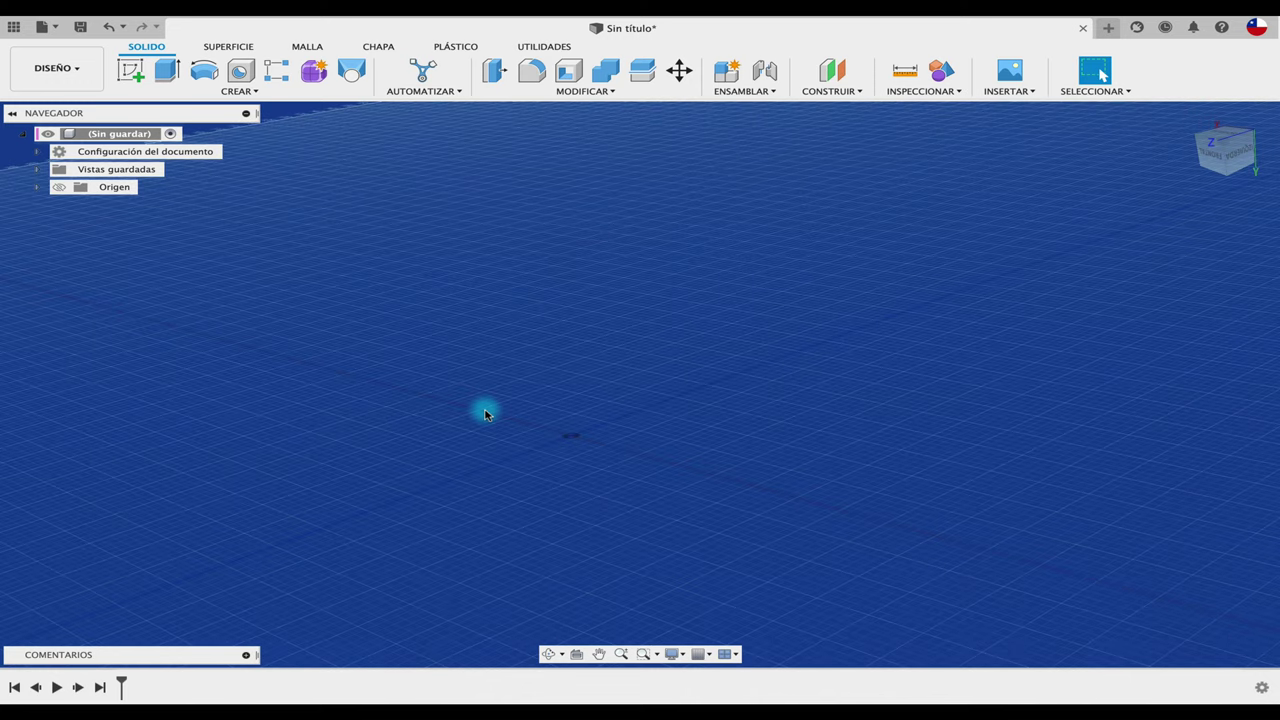
scroll(486, 409, down, 3)
scroll(486, 409, up, 2)
scroll(486, 413, up, 2)
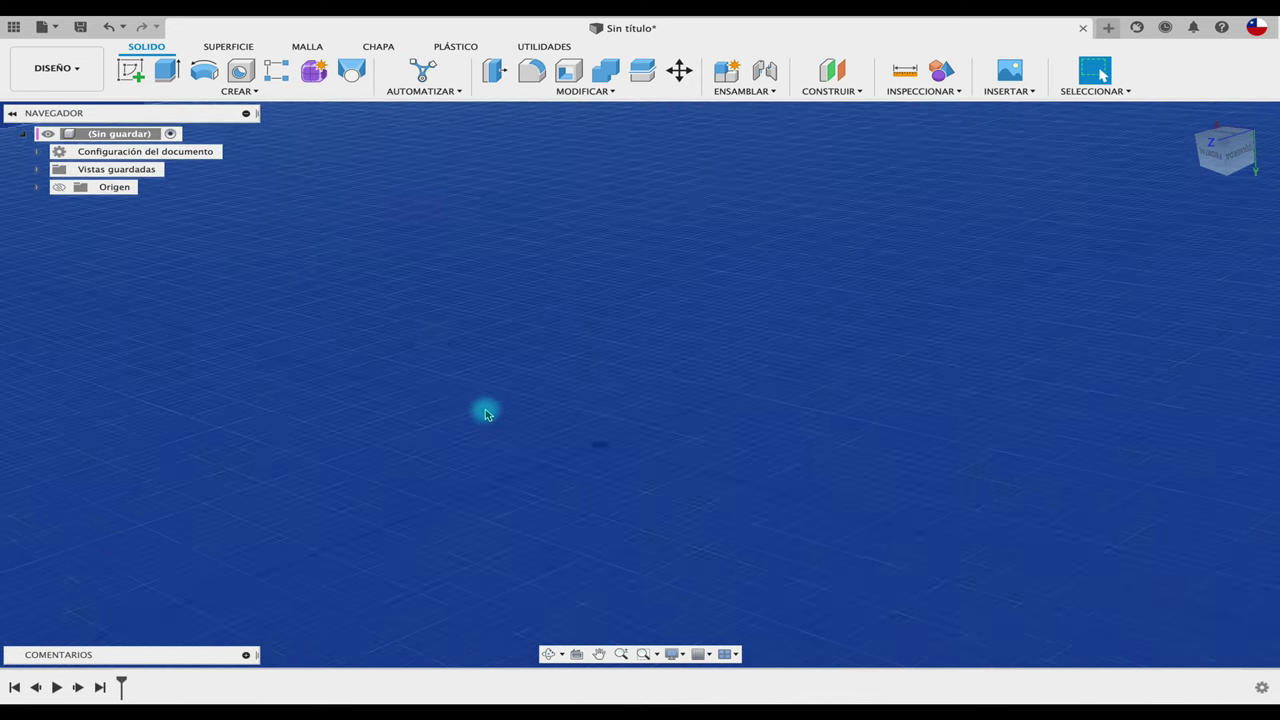
scroll(486, 413, down, 2)
scroll(486, 409, down, 1)
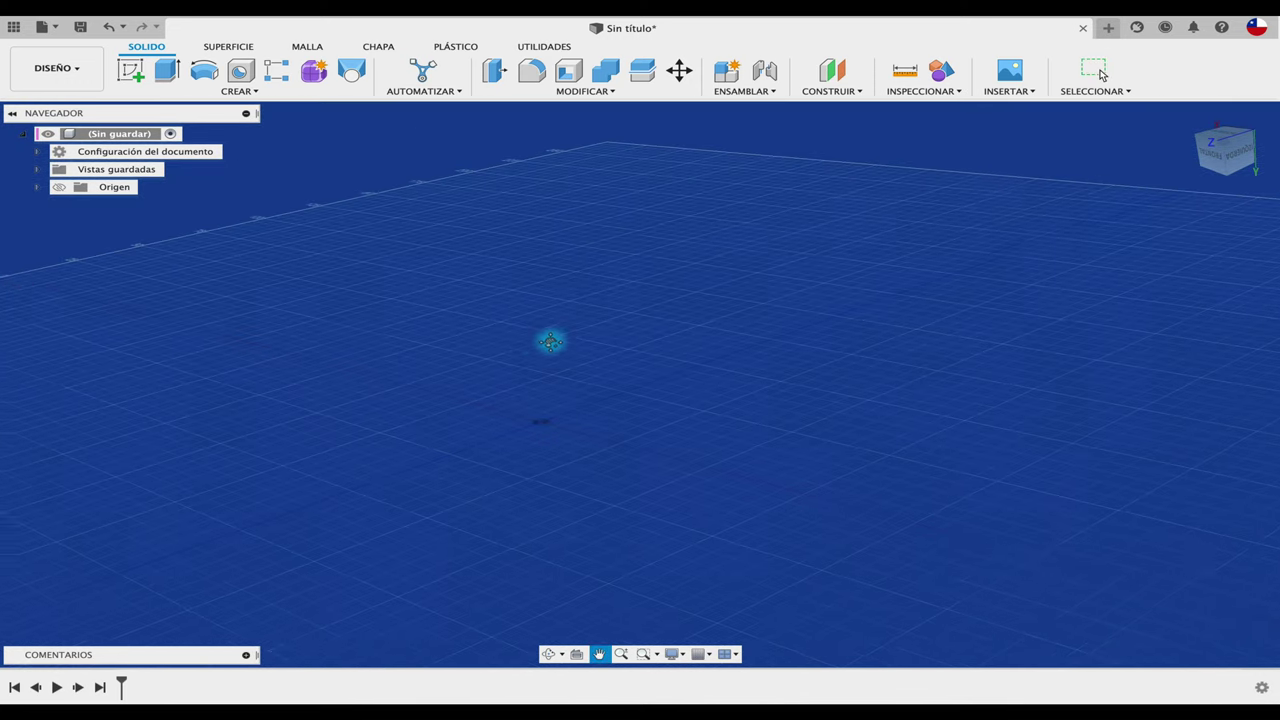
middle_drag(551, 340, 720, 345)
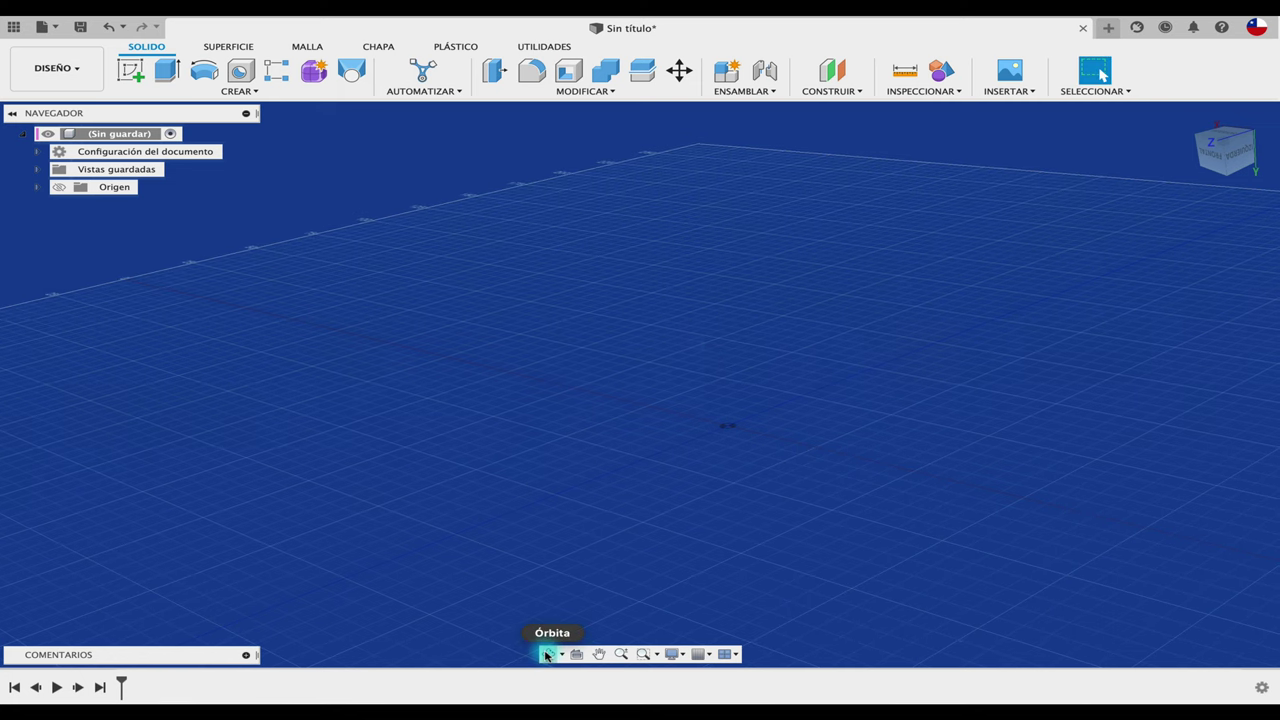
click(546, 653)
mouse_move(683, 386)
mouse_down()
mouse_move(700, 417)
mouse_move(737, 392)
mouse_move(594, 397)
mouse_move(831, 417)
mouse_move(805, 430)
mouse_up()
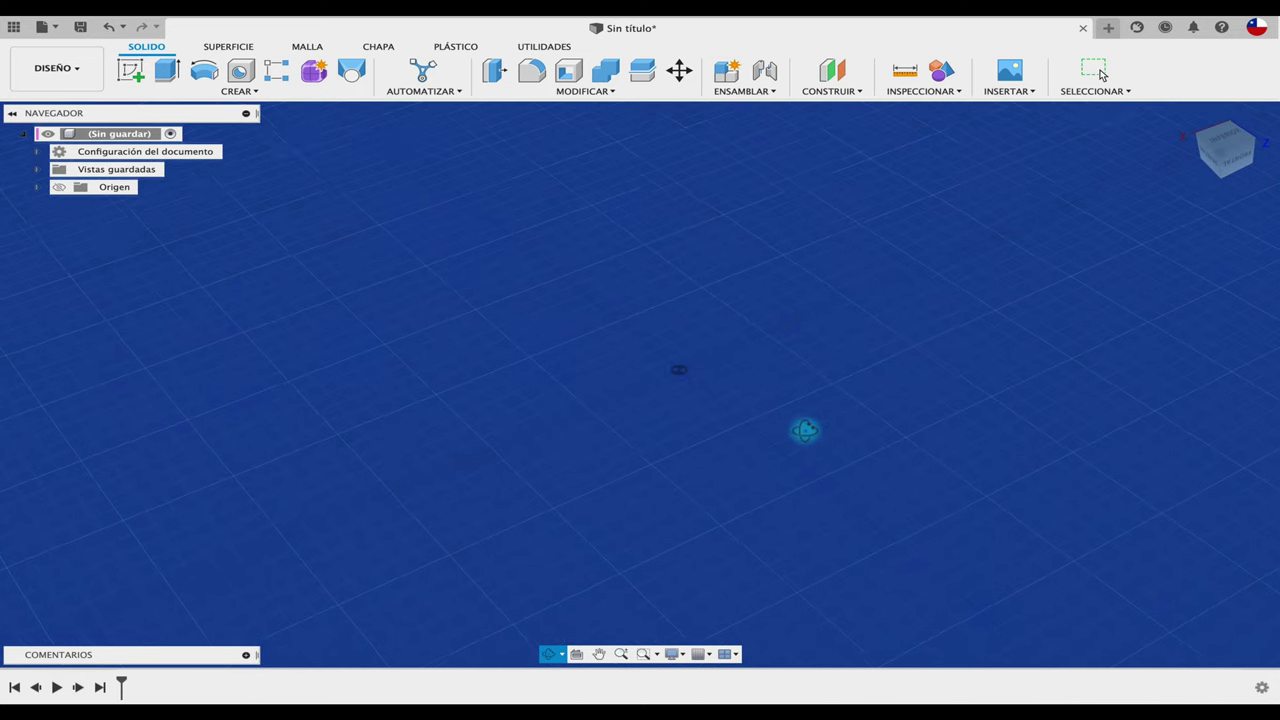
Step: Jump to the bottom view, roll onto the front face and turn it upright
click(1229, 140)
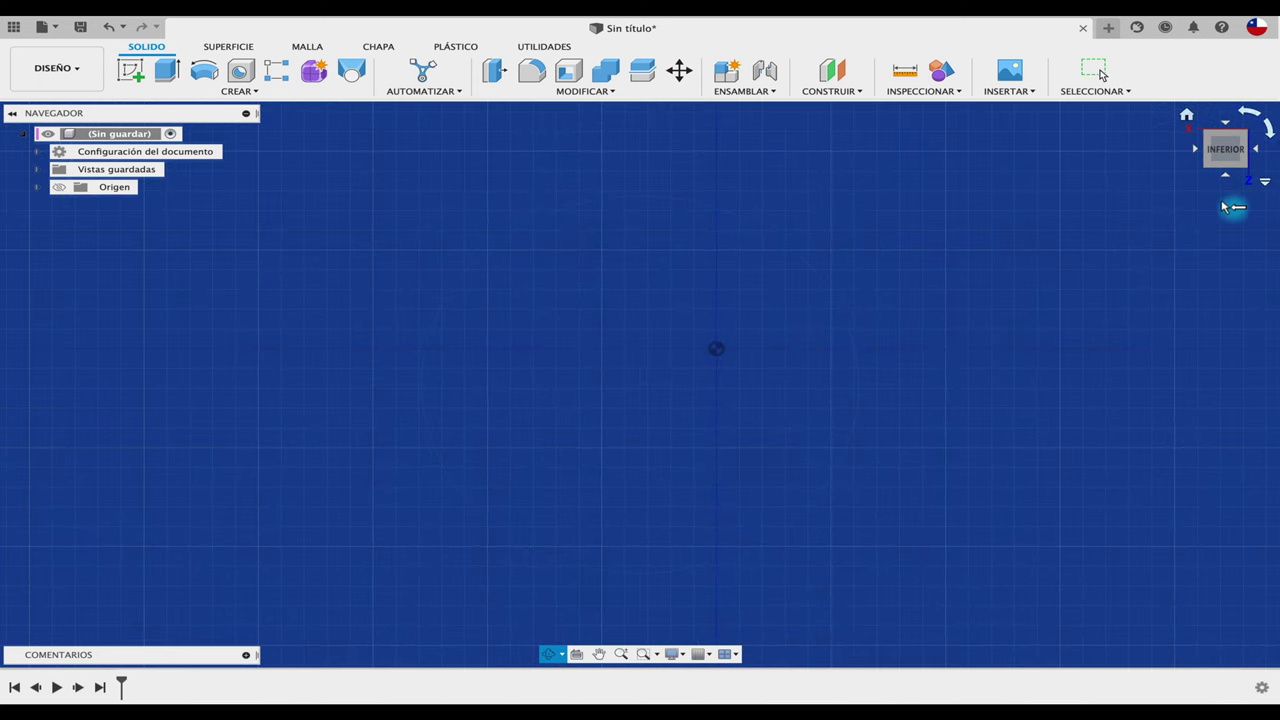
click(1221, 175)
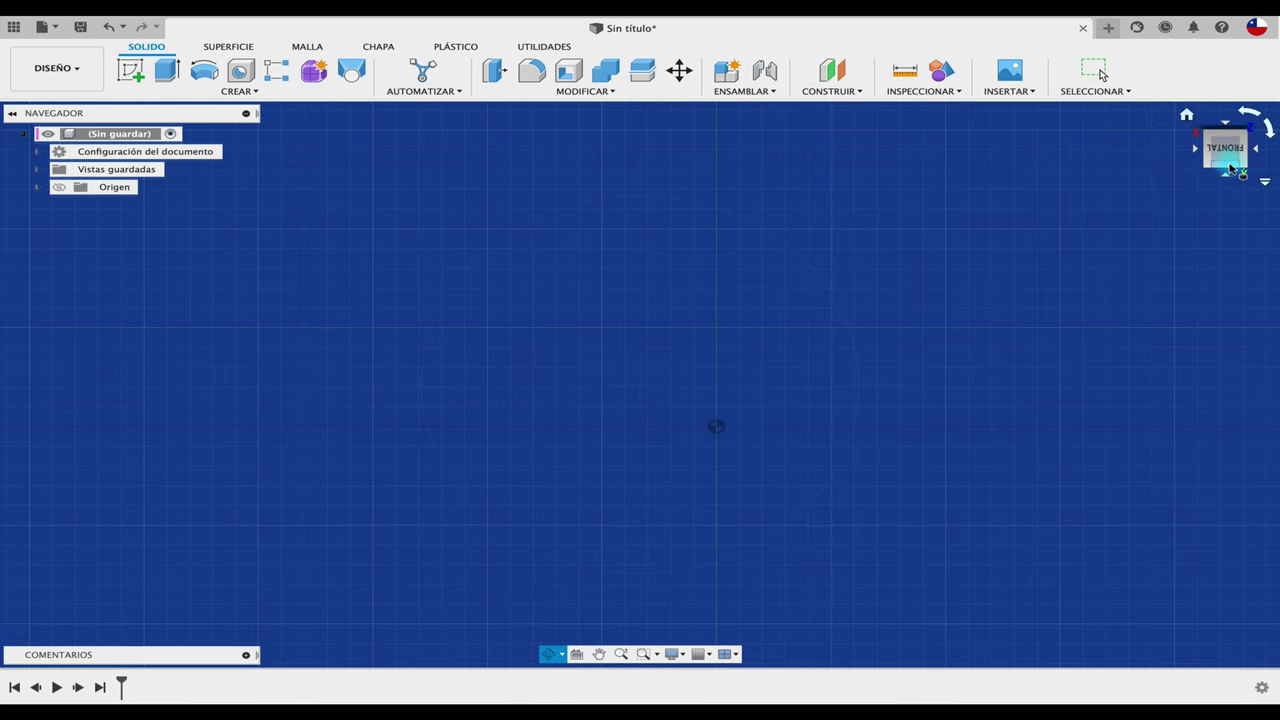
click(1248, 115)
click(1248, 115)
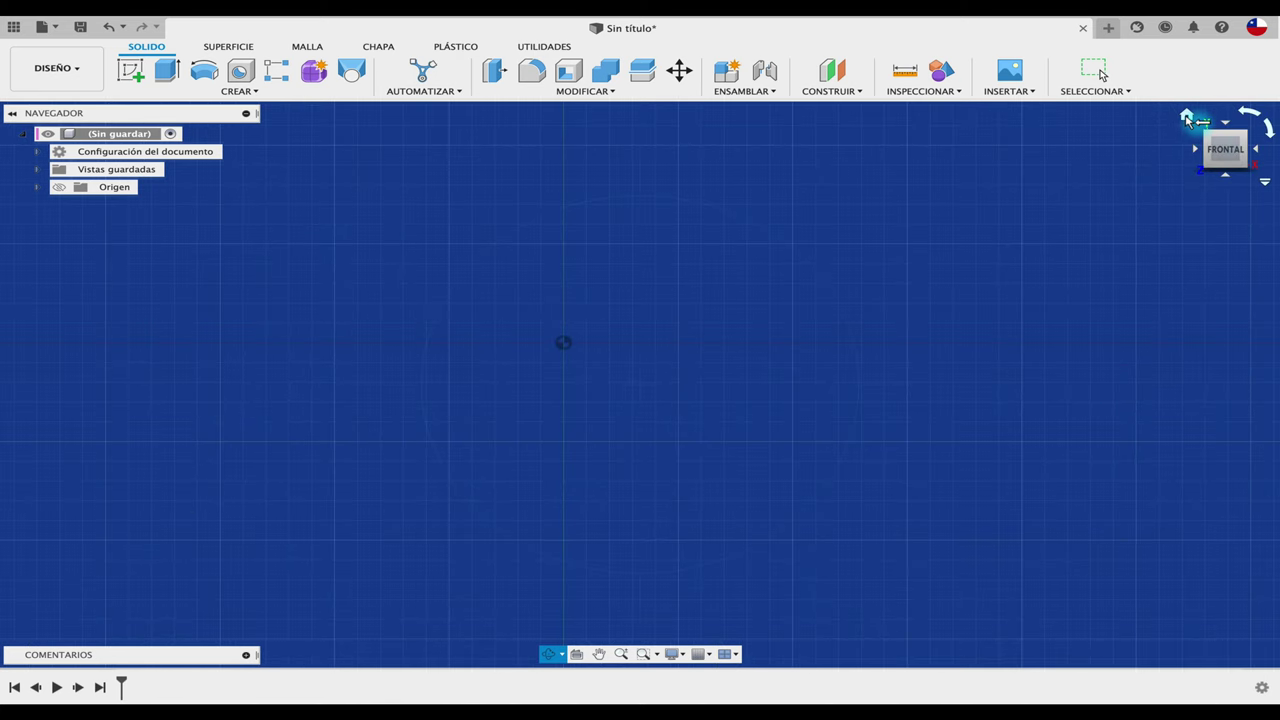
click(1098, 72)
Step: From Home, visit the top-left-front corner and left views, then return Home
click(1189, 117)
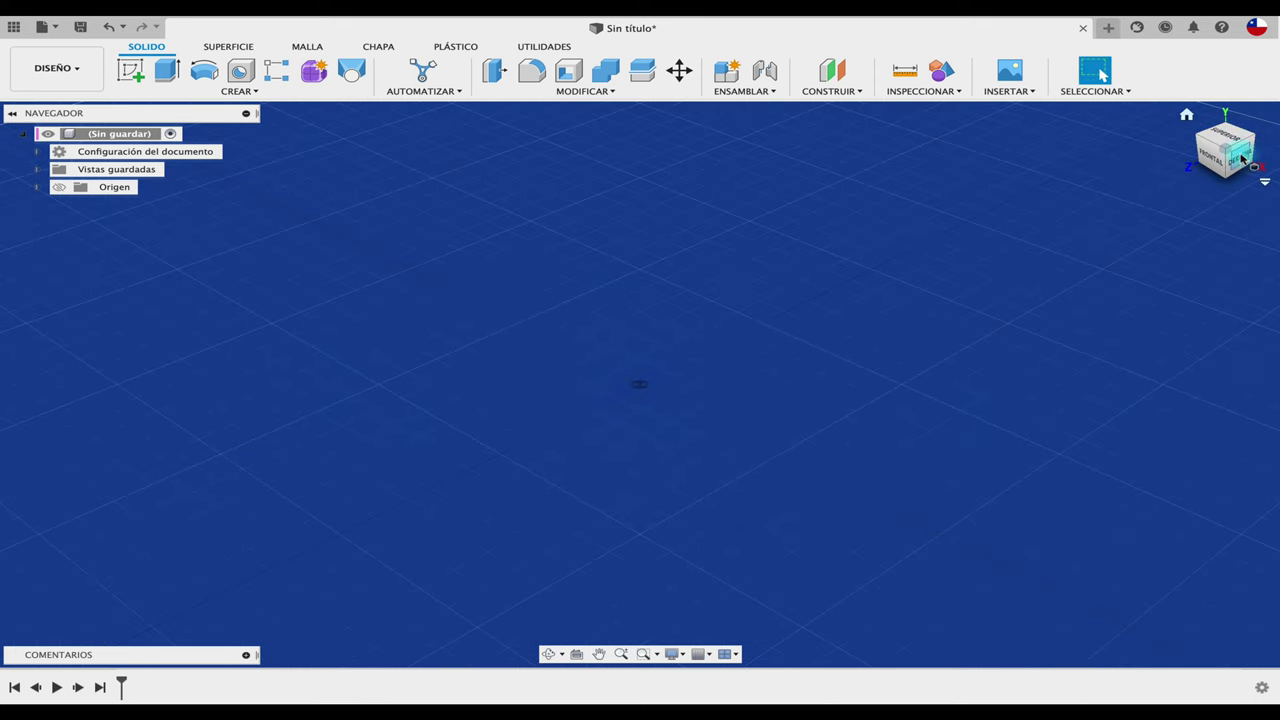
click(1199, 139)
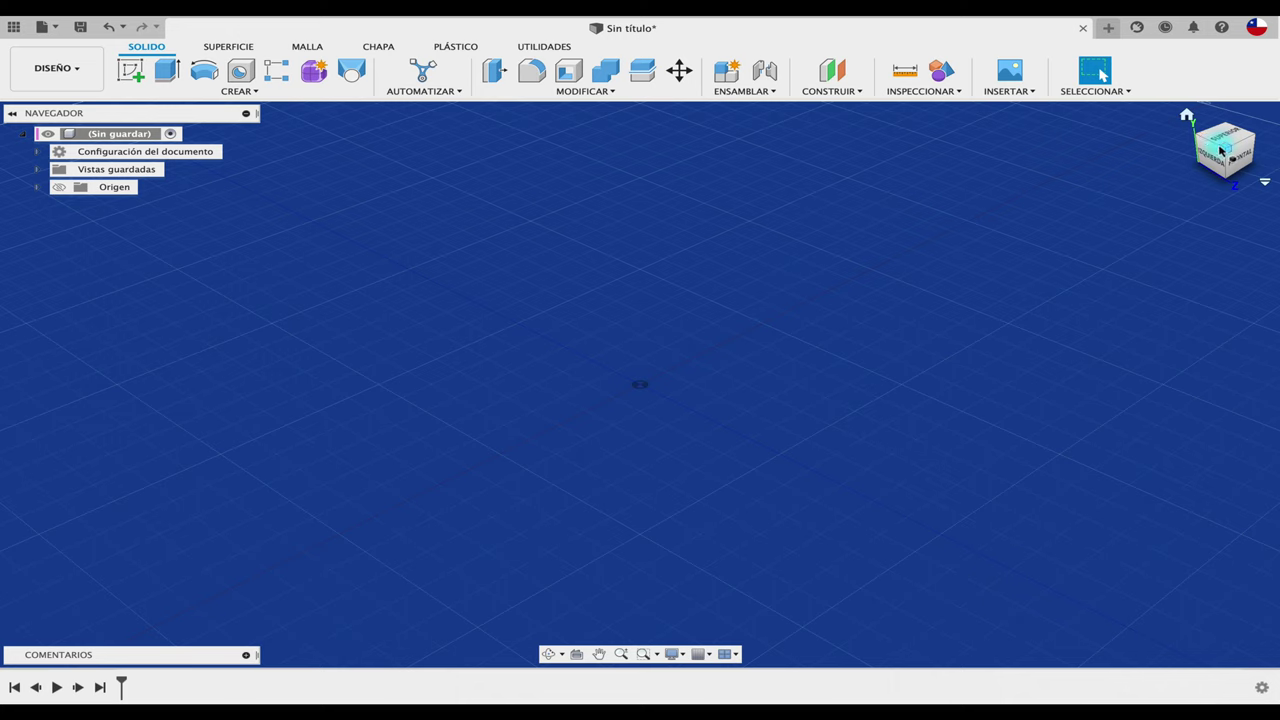
click(1207, 147)
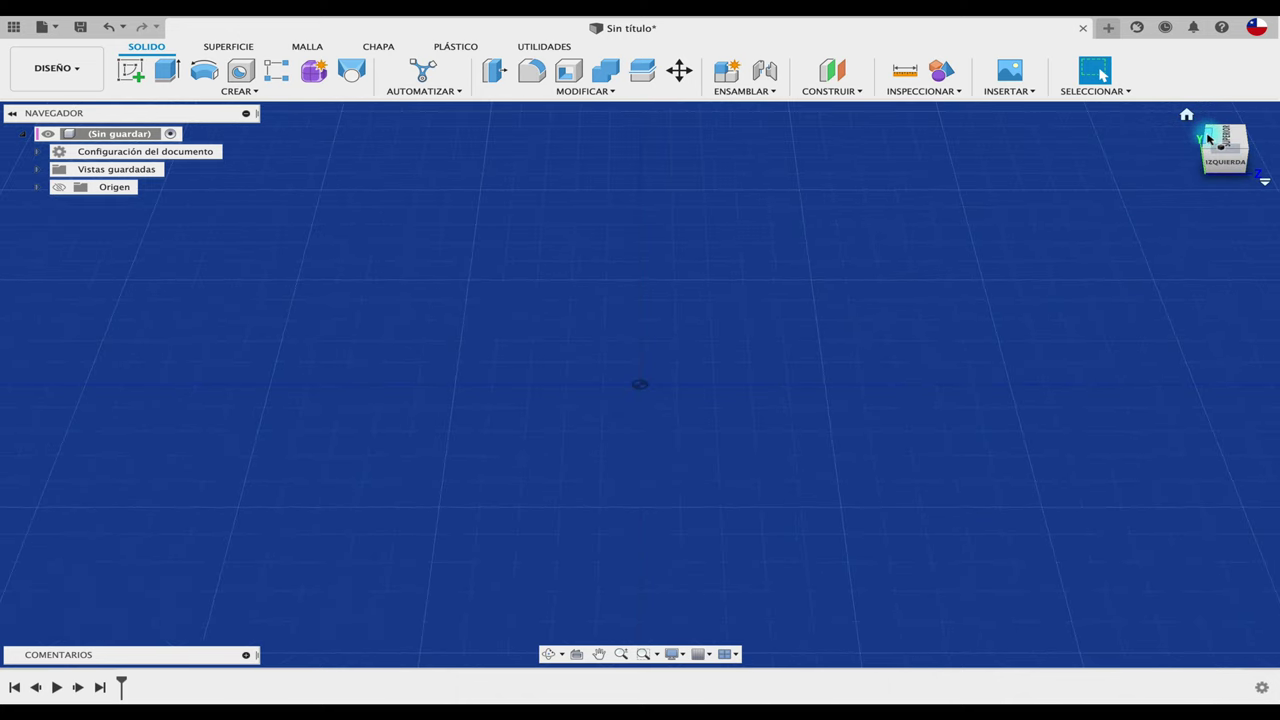
click(1185, 117)
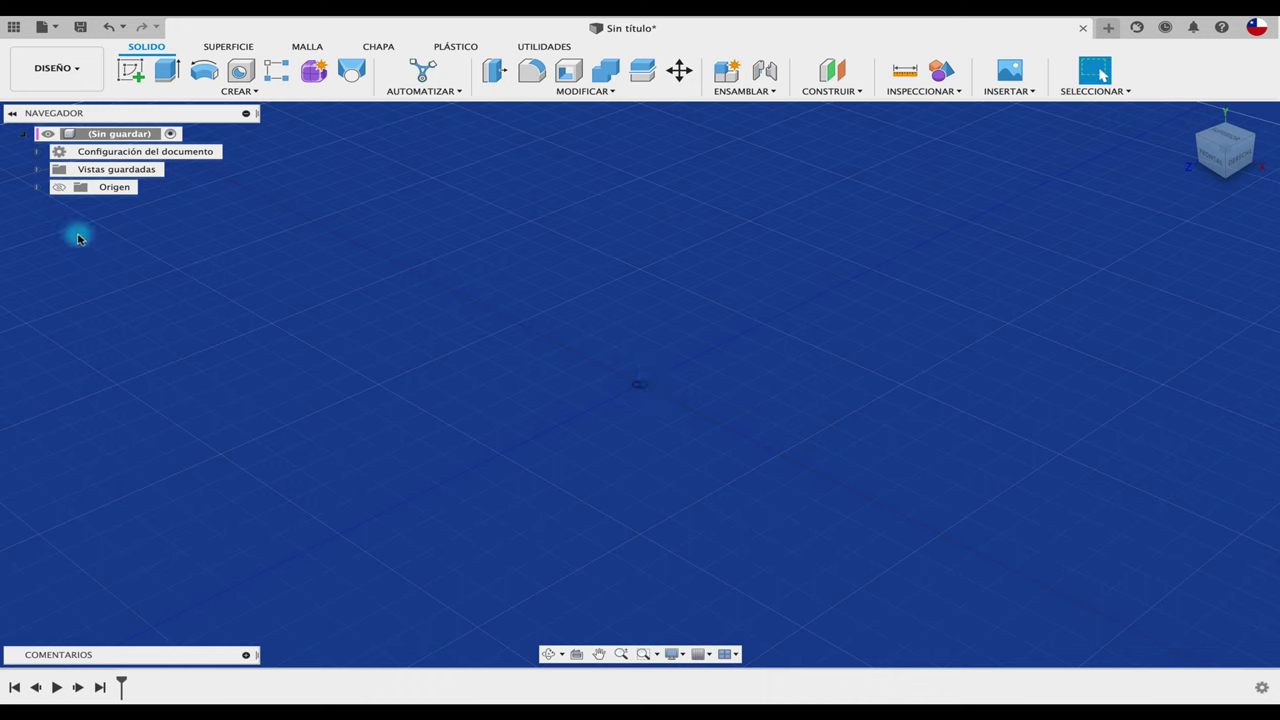
Step: Show the origin, expand Origen in the browser and select the XY and XZ planes
click(57, 189)
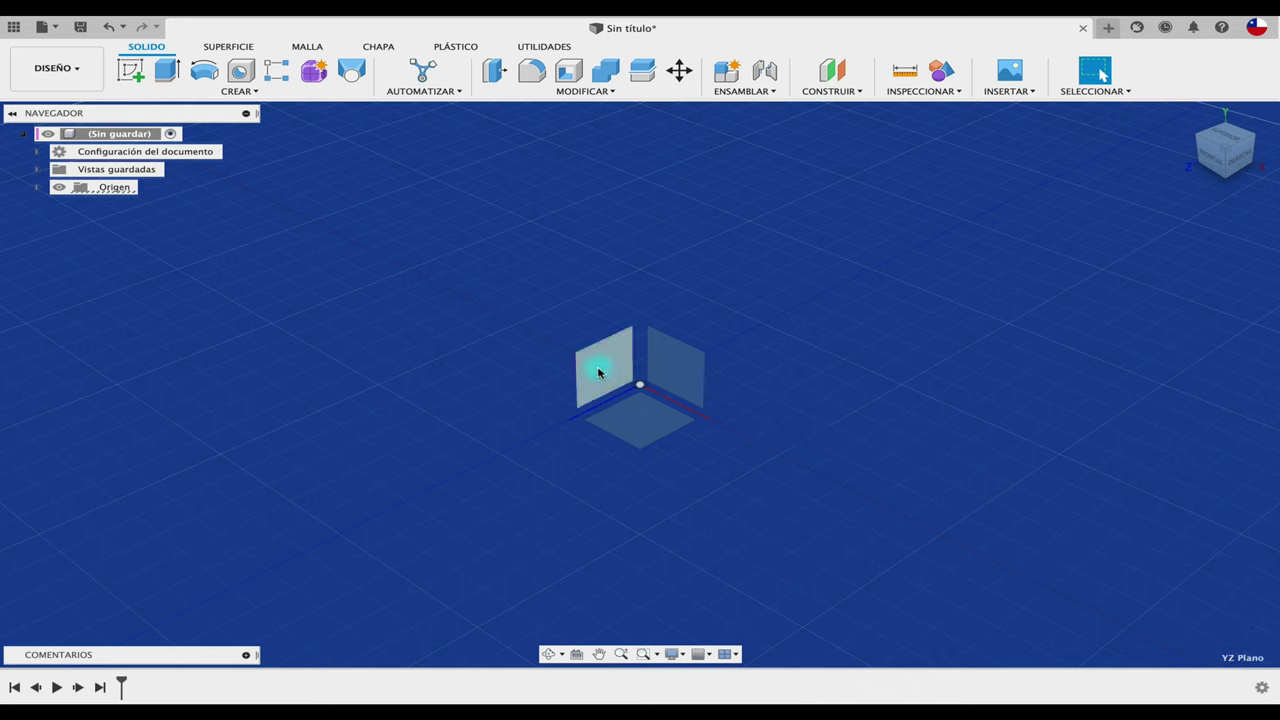
click(691, 398)
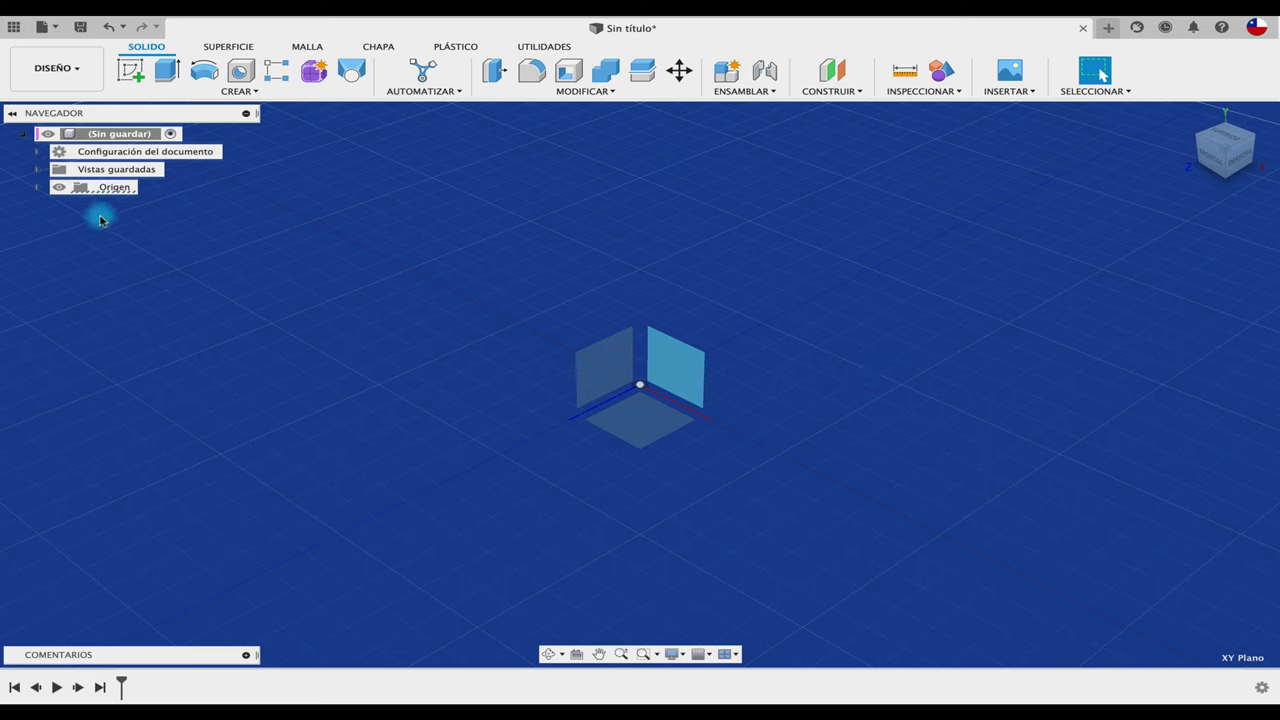
click(36, 187)
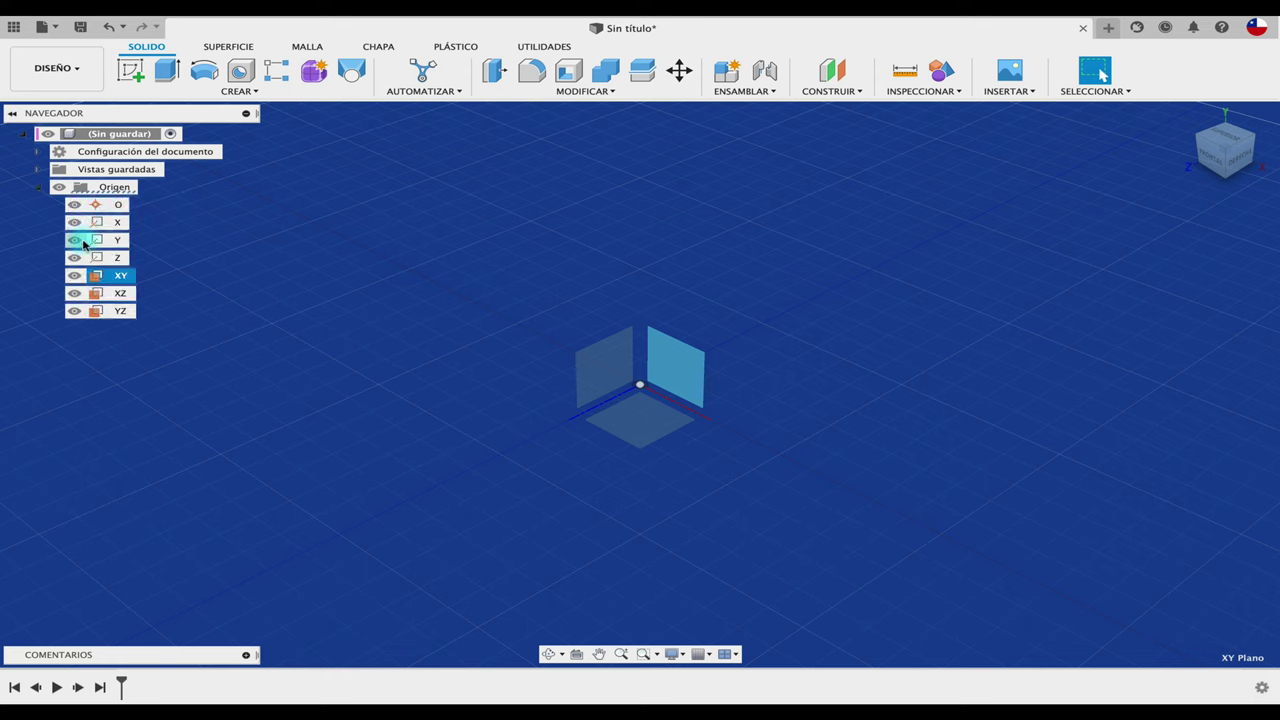
click(118, 293)
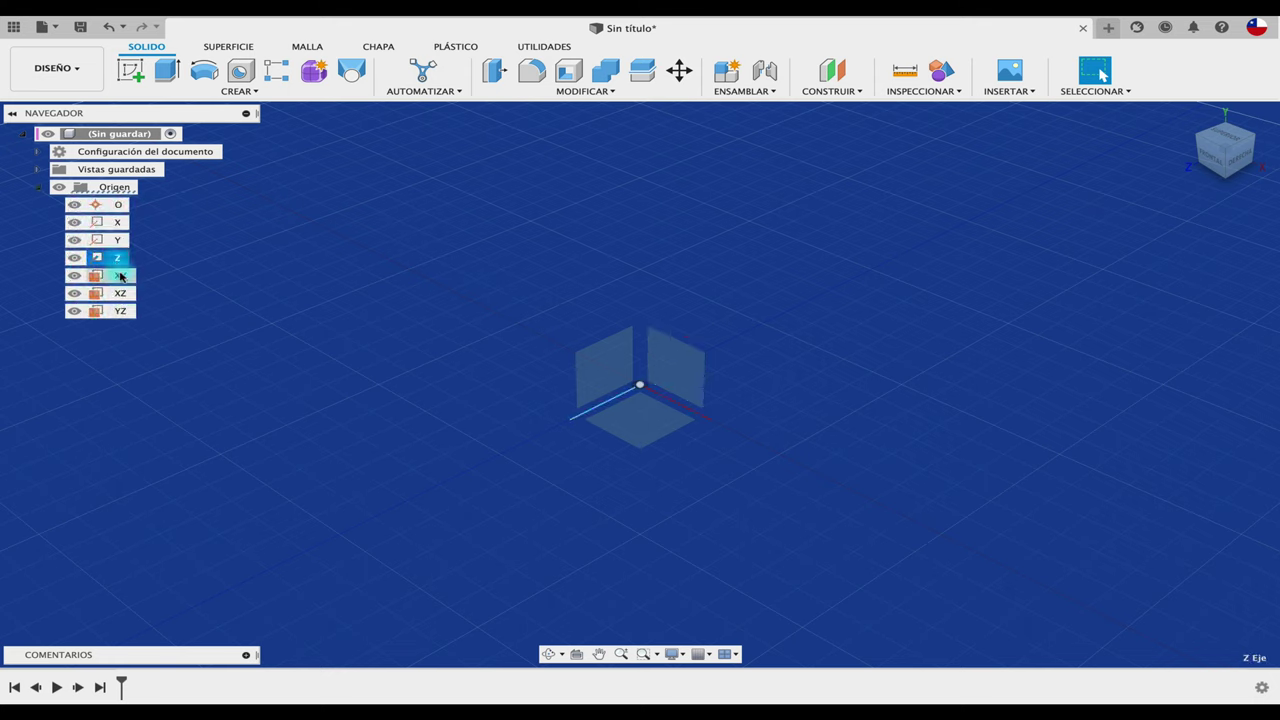
click(118, 275)
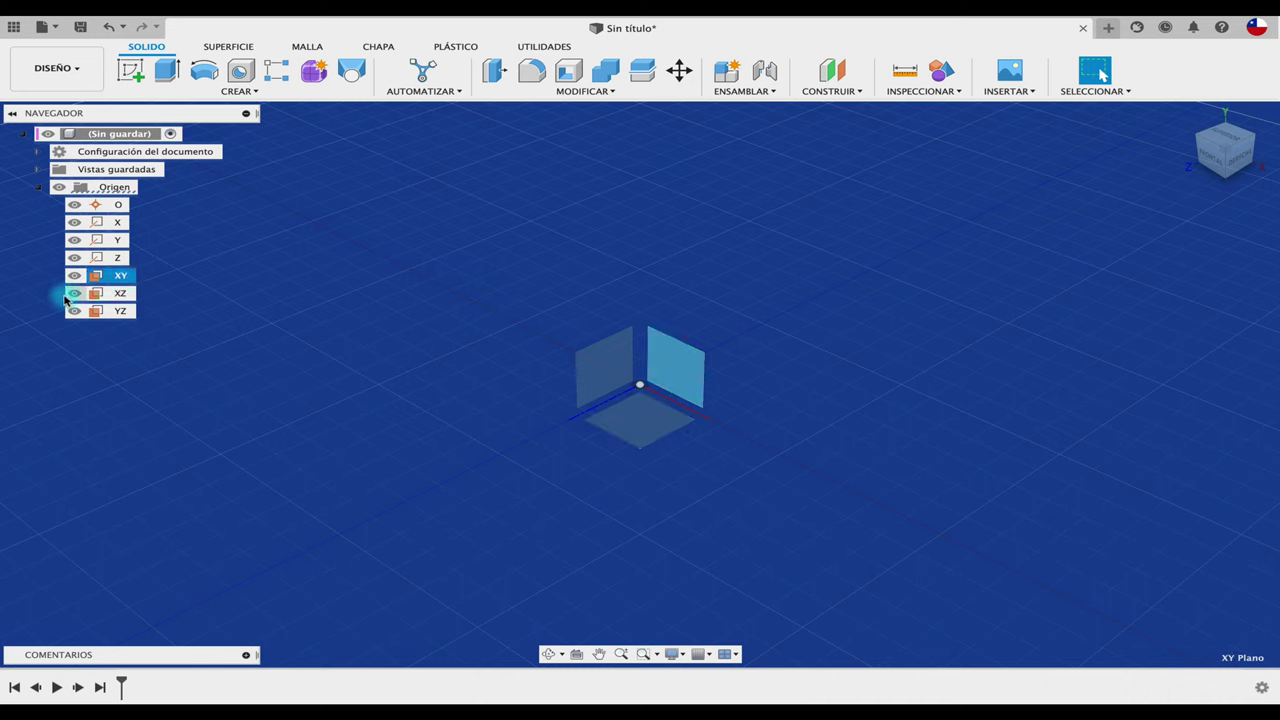
Step: Hide the XZ, YZ and XY planes, show them again, collapse Origen and pan
click(73, 293)
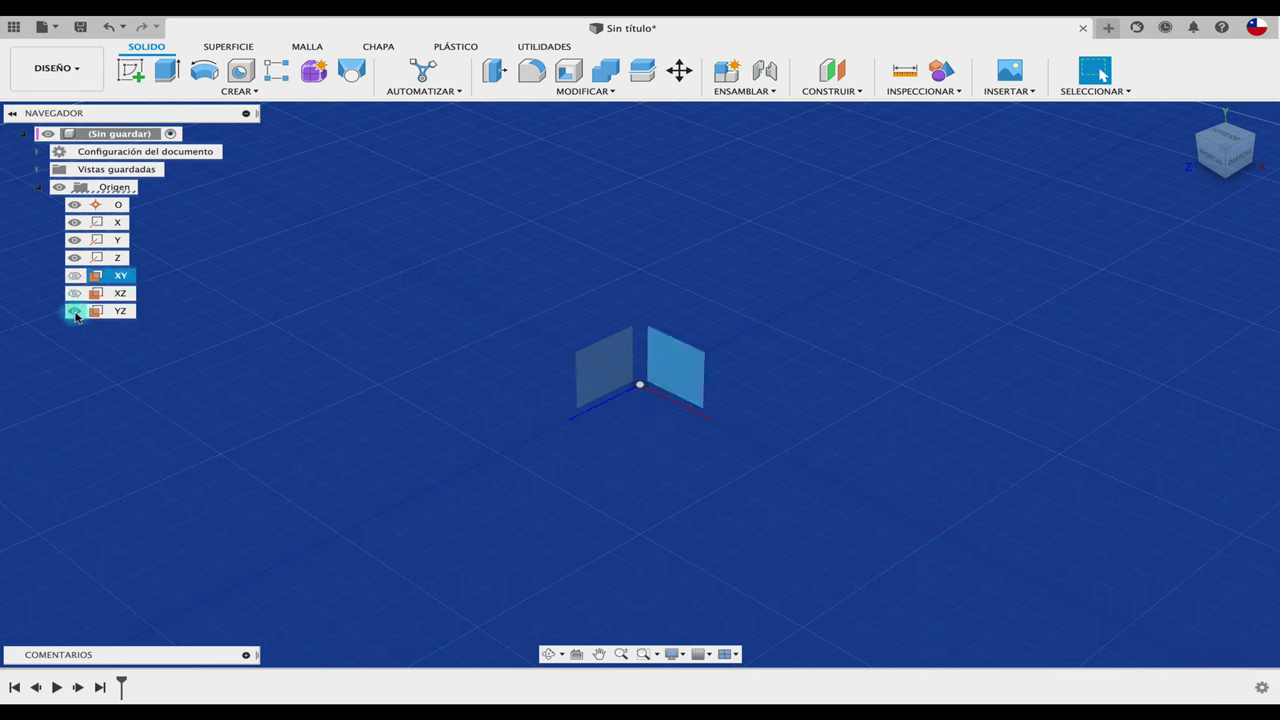
click(74, 311)
key(v)
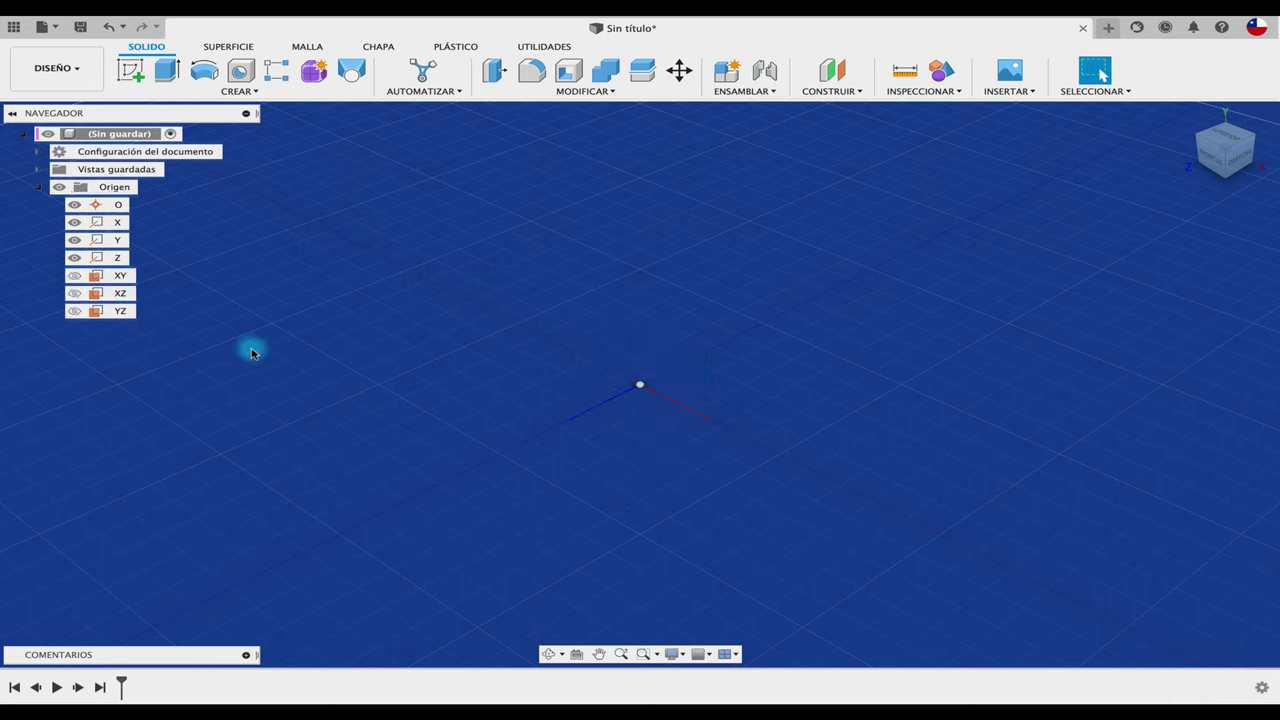
click(74, 311)
click(74, 293)
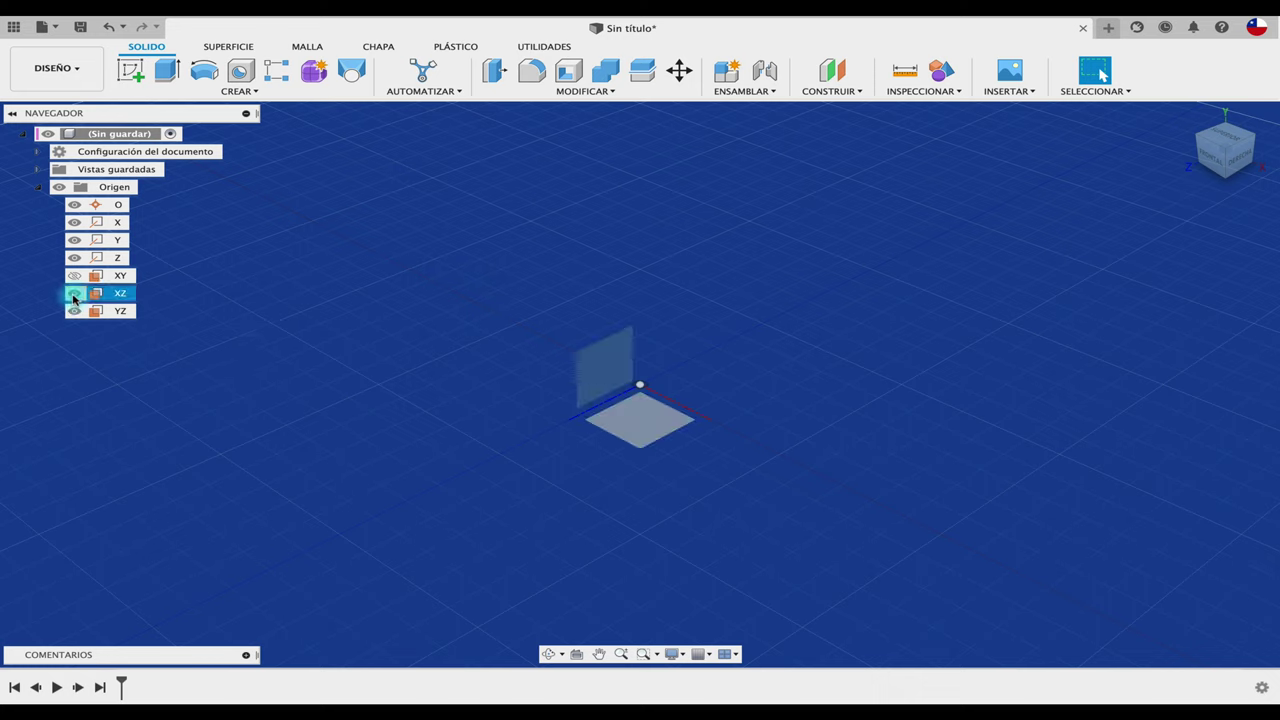
click(74, 275)
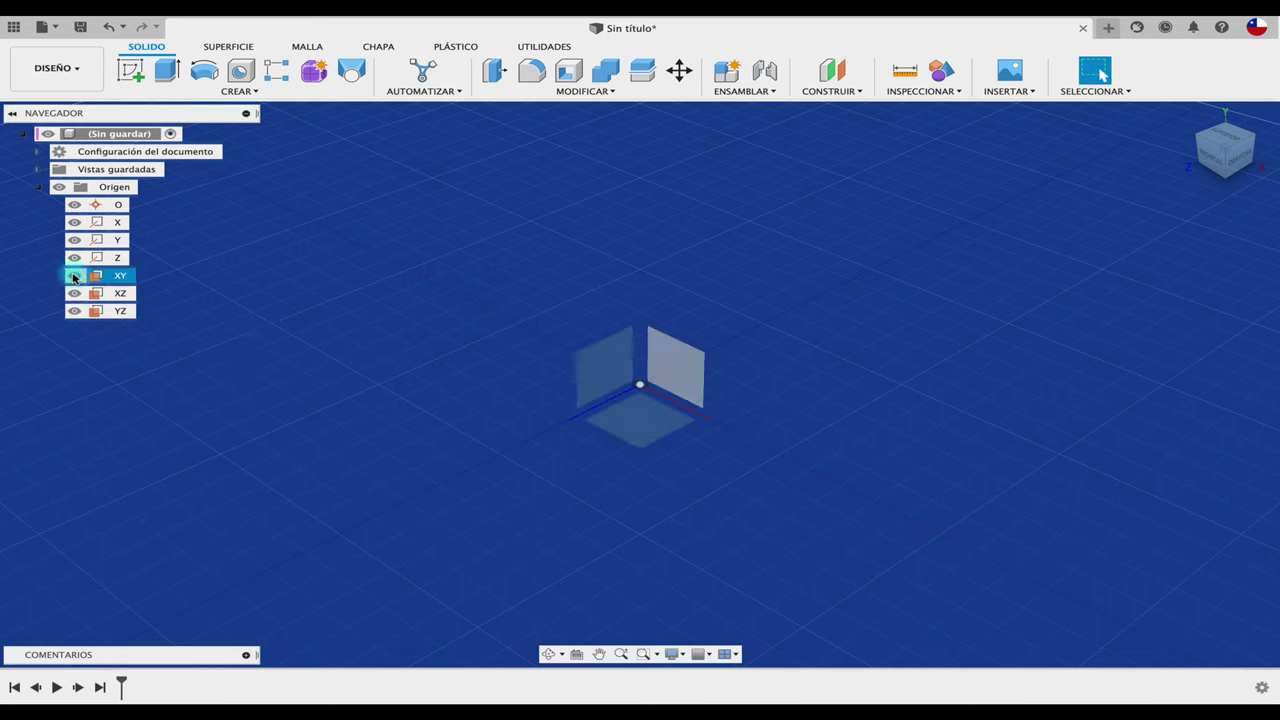
click(38, 188)
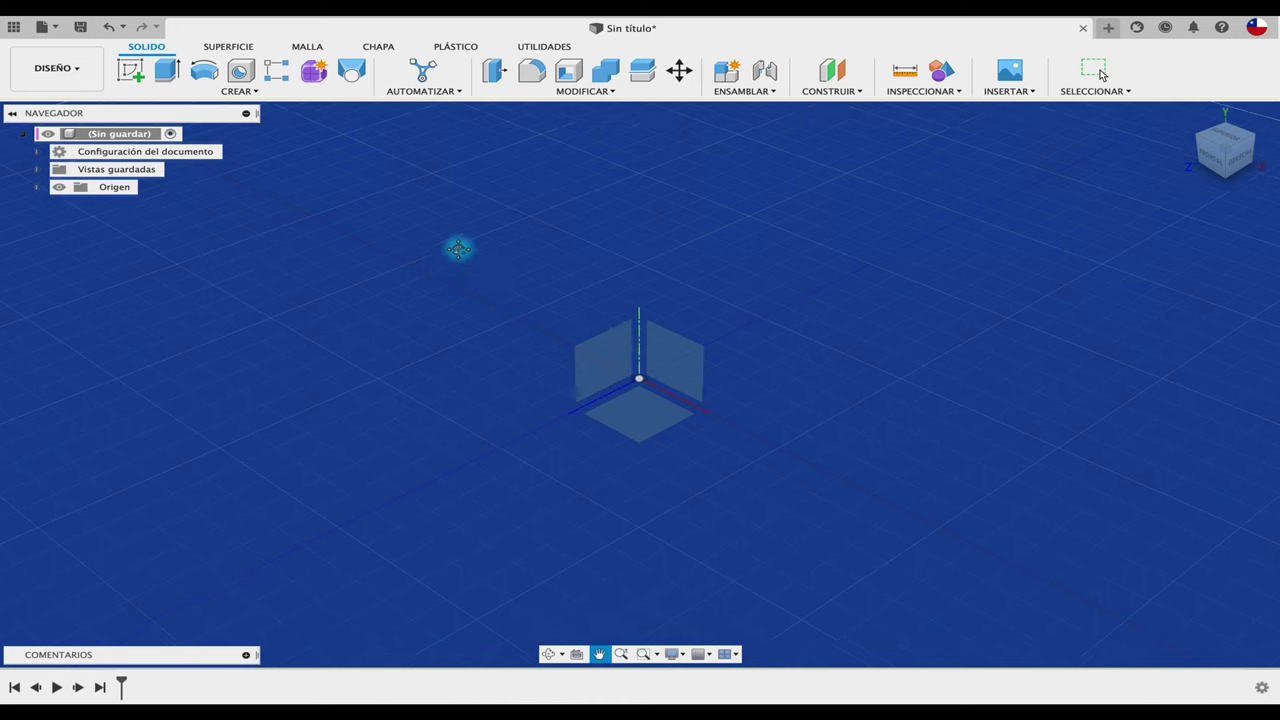
mouse_move(457, 249)
middle_down()
mouse_move(340, 249)
mouse_move(424, 242)
middle_up()
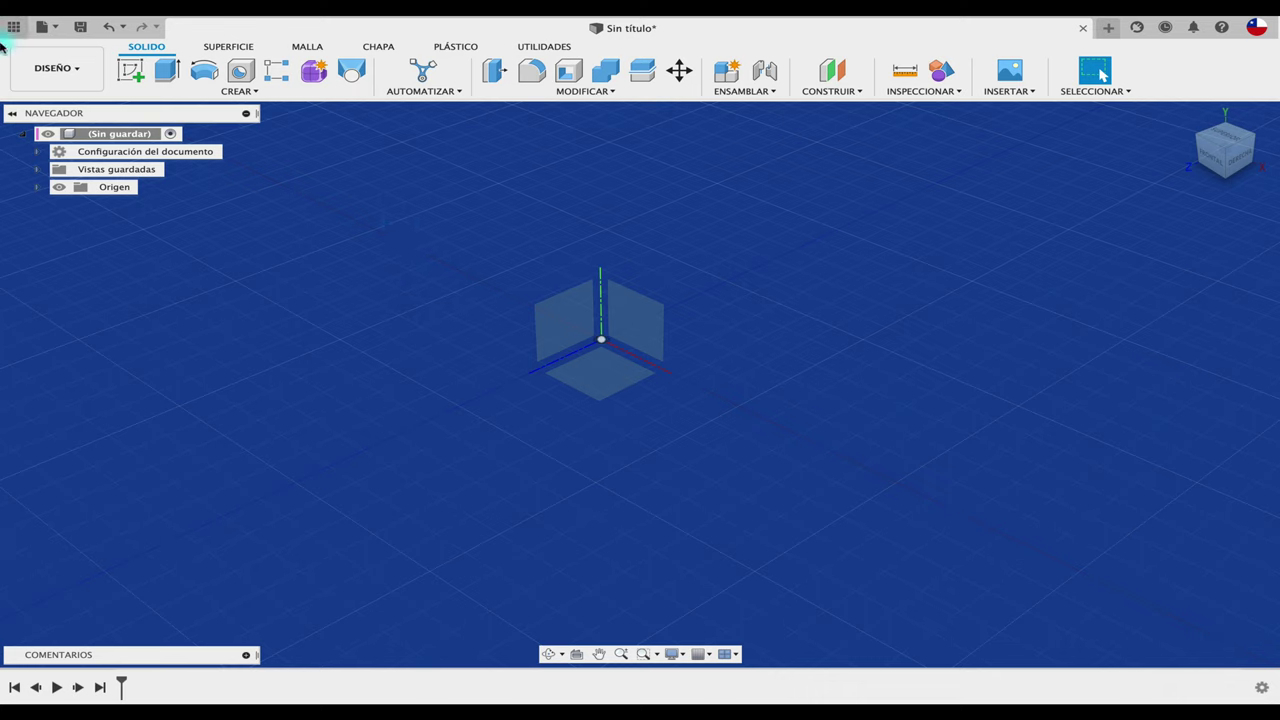
Step: Browse the SUPERFICIE, SÓLIDO, MALLA, CHAPA, PLÁSTICO and UTILIDADES tabs, then reopen the workspace list
click(56, 68)
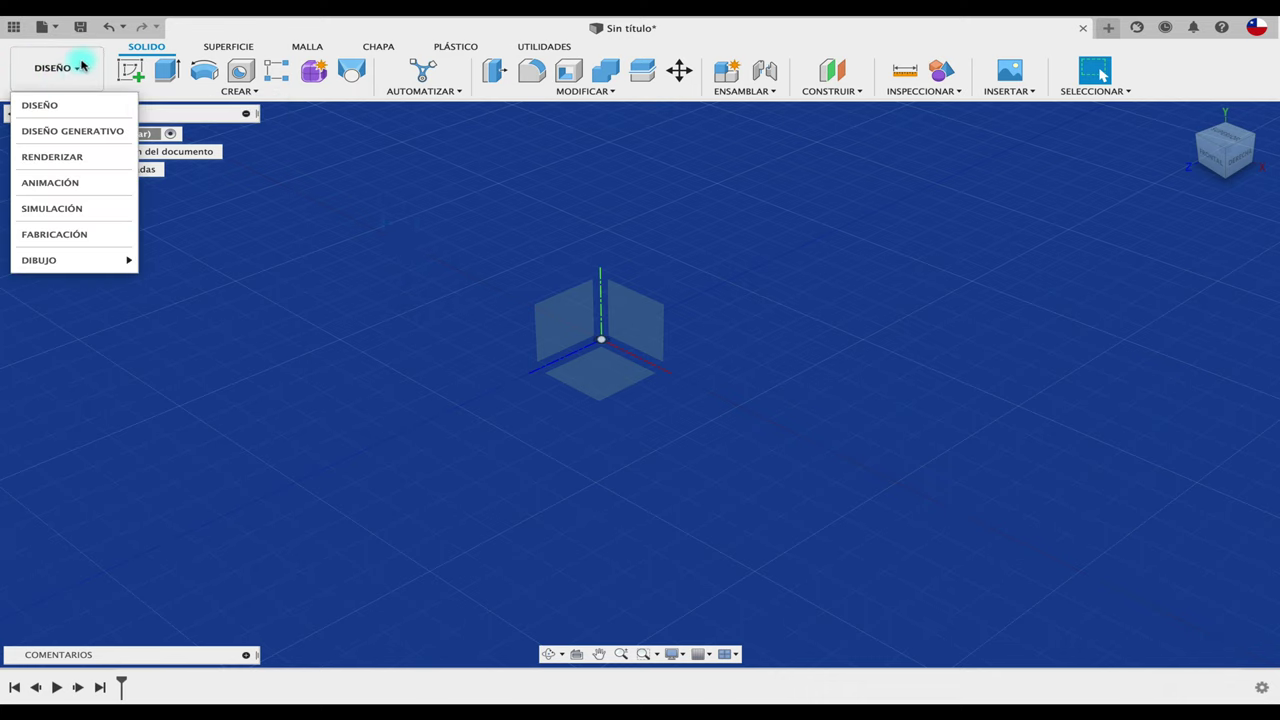
click(230, 47)
click(150, 47)
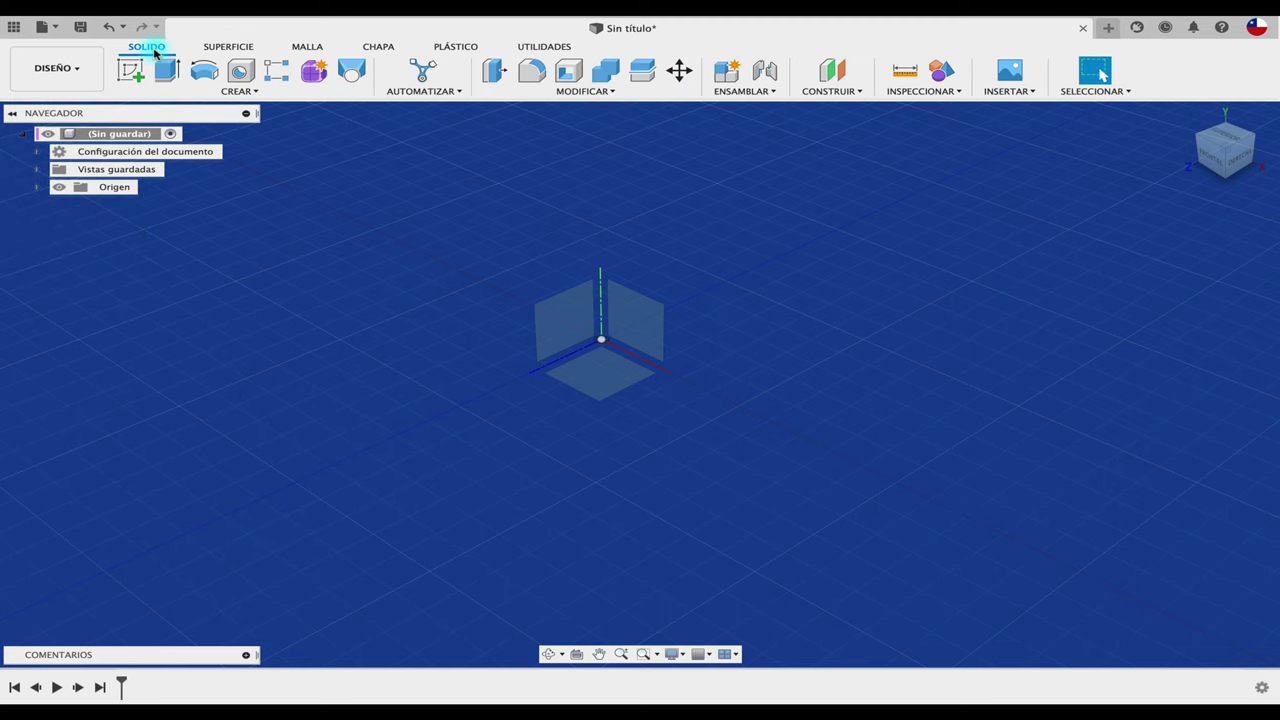
click(230, 47)
click(313, 47)
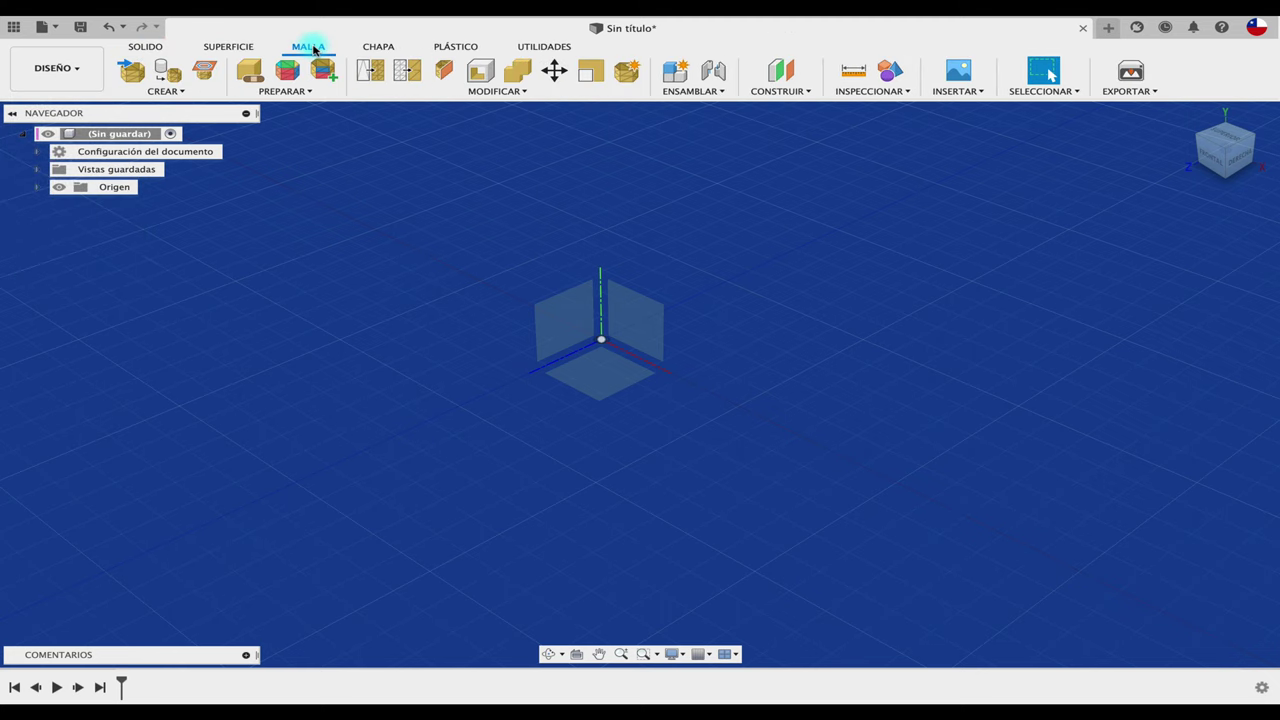
click(386, 47)
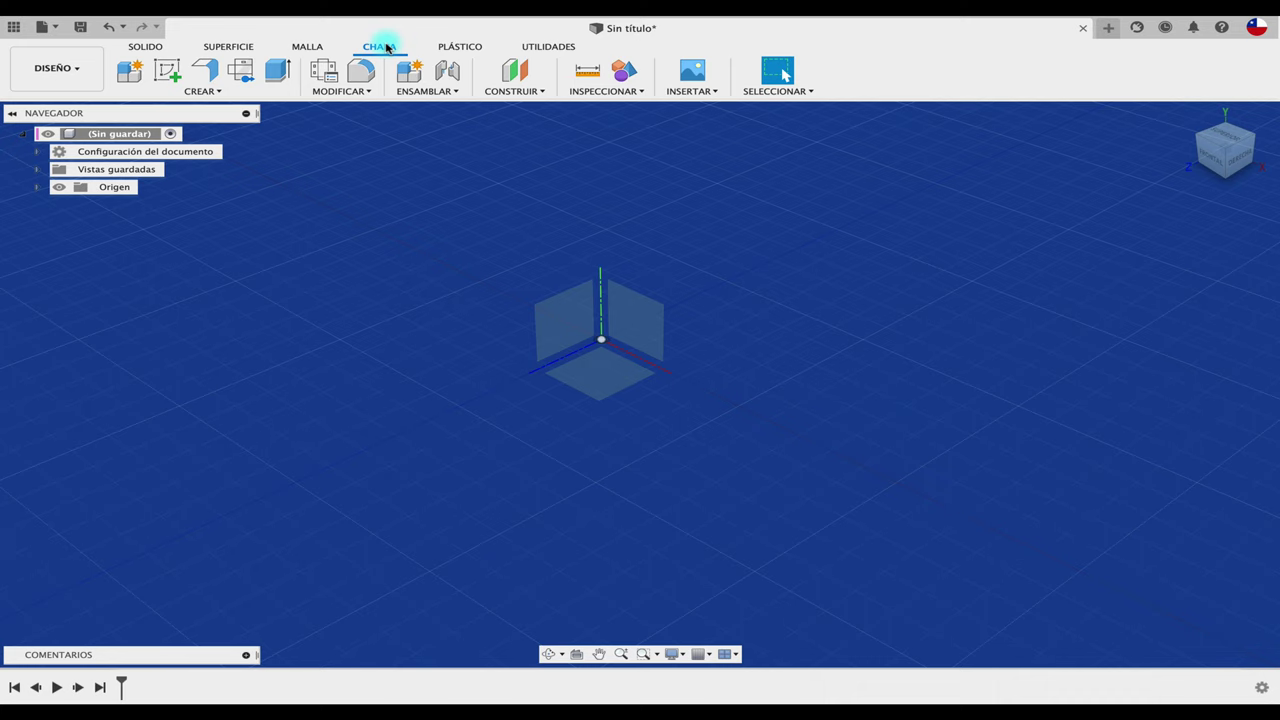
click(476, 48)
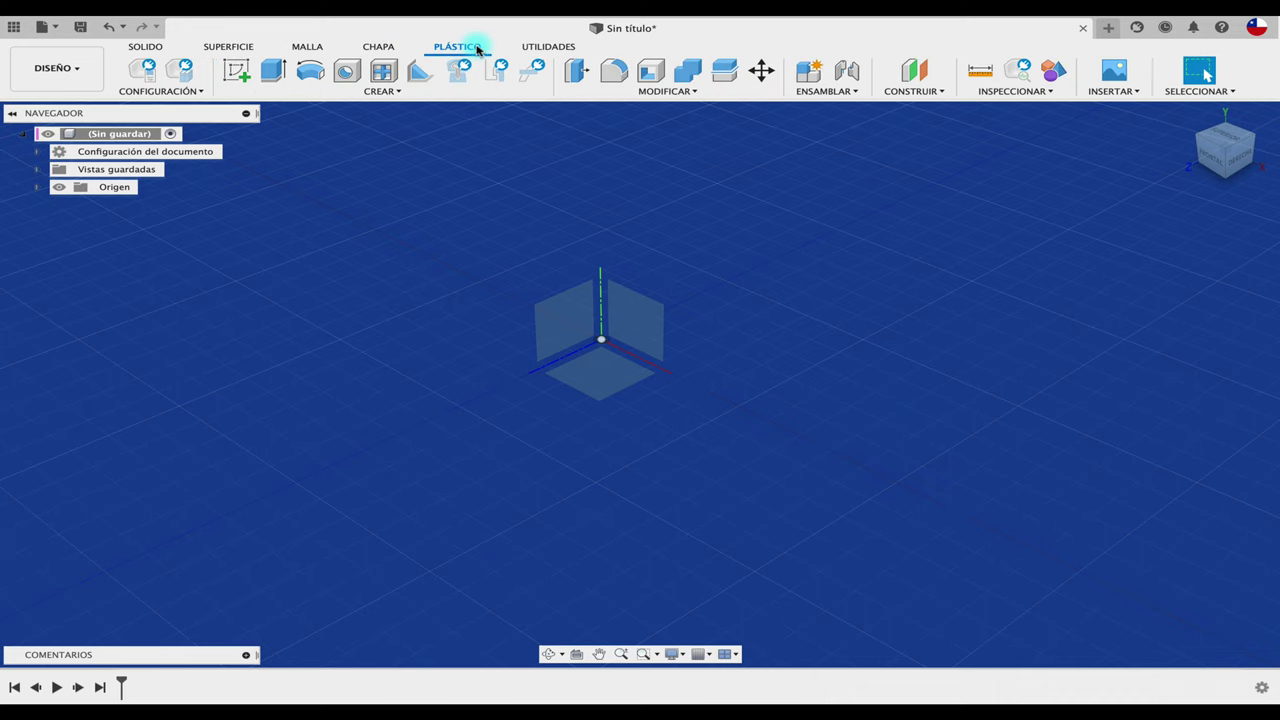
click(554, 48)
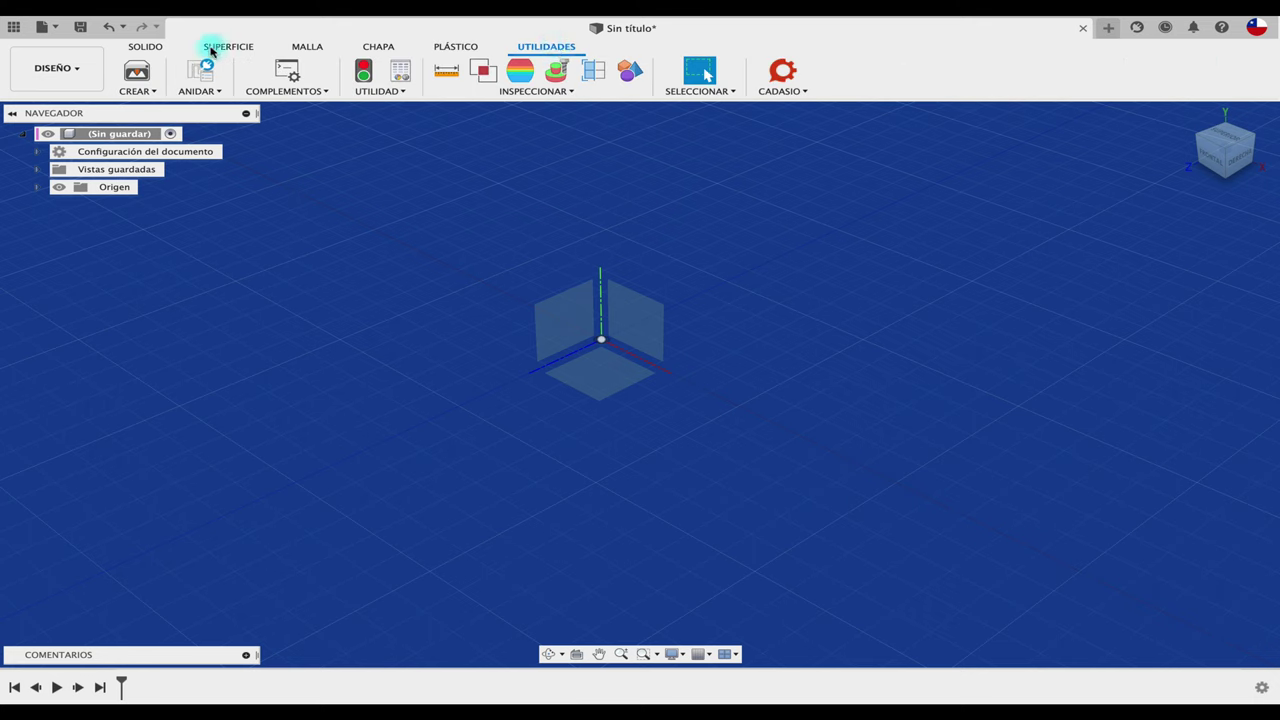
click(146, 46)
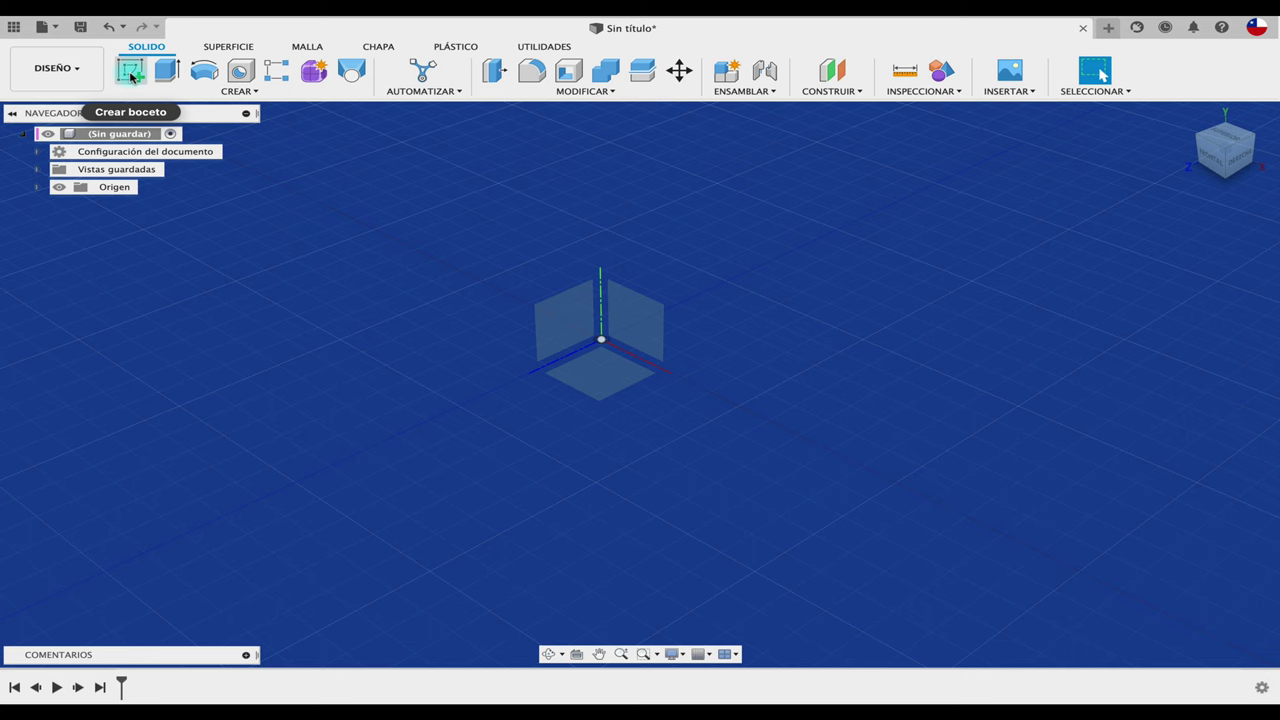
click(55, 68)
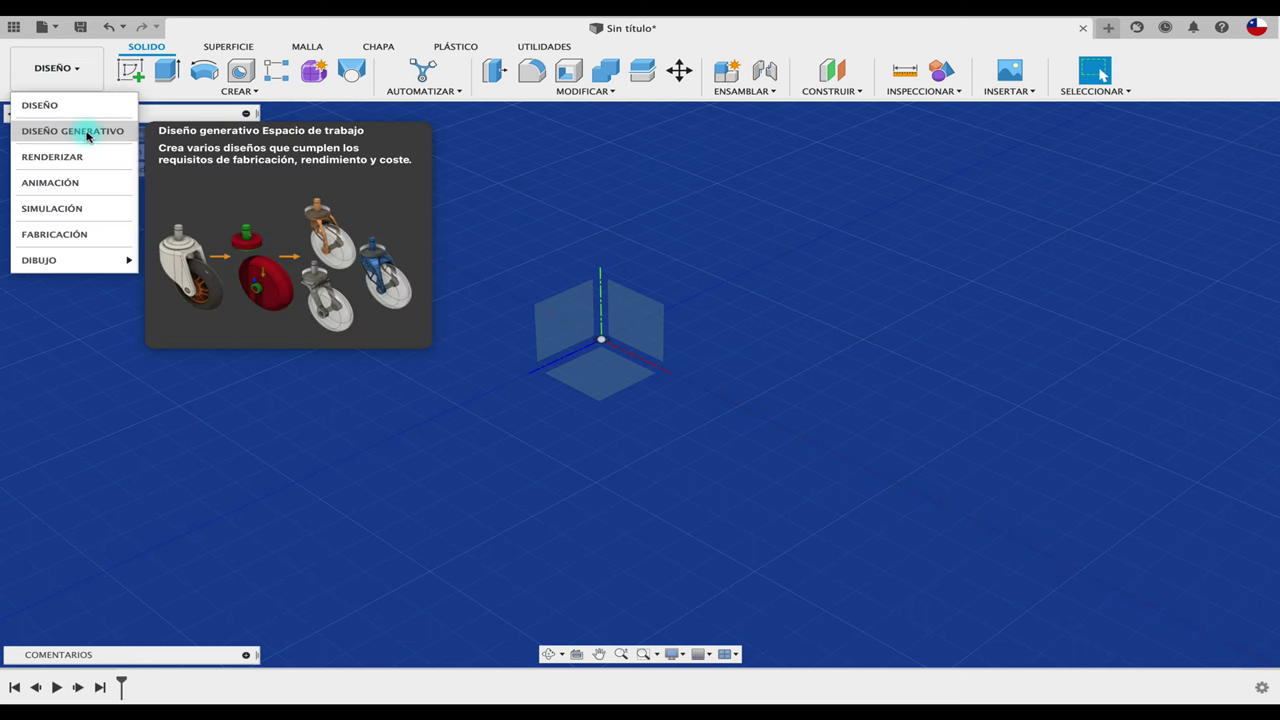
Step: Visit Diseño generativo (cancelling its study), Renderizar, then the Animación workspace
click(88, 135)
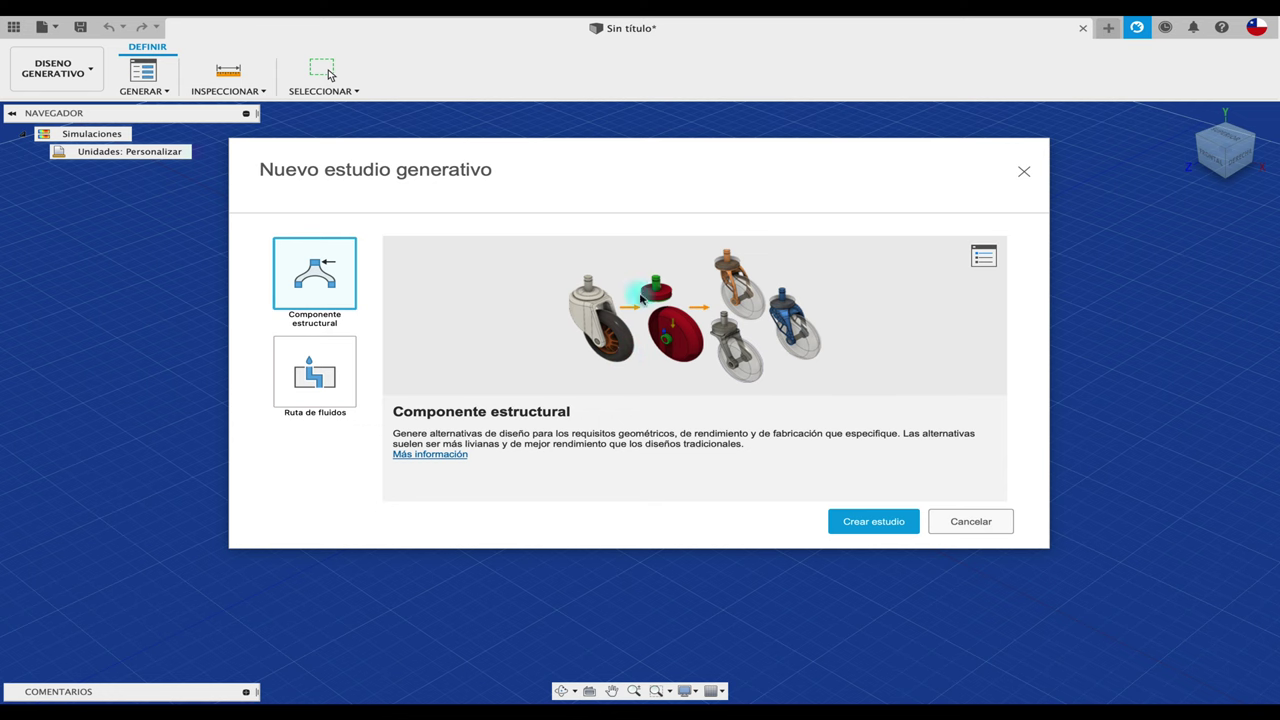
click(990, 519)
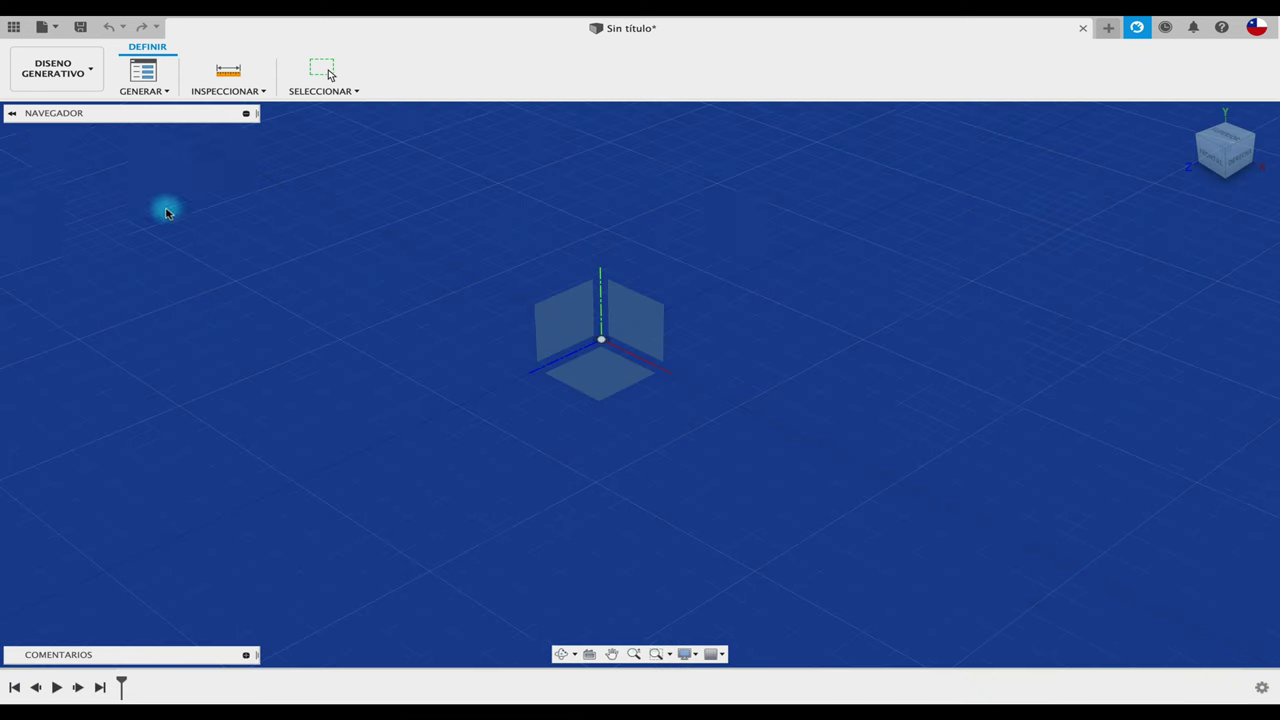
click(89, 73)
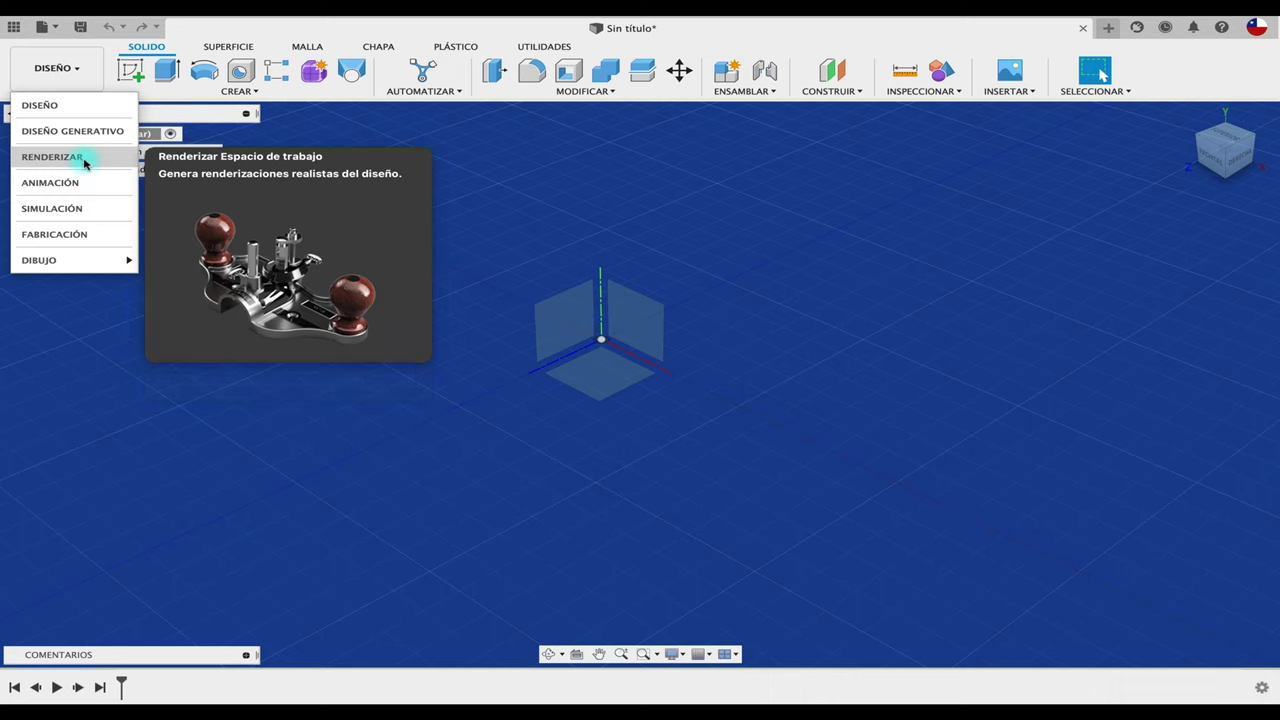
click(86, 161)
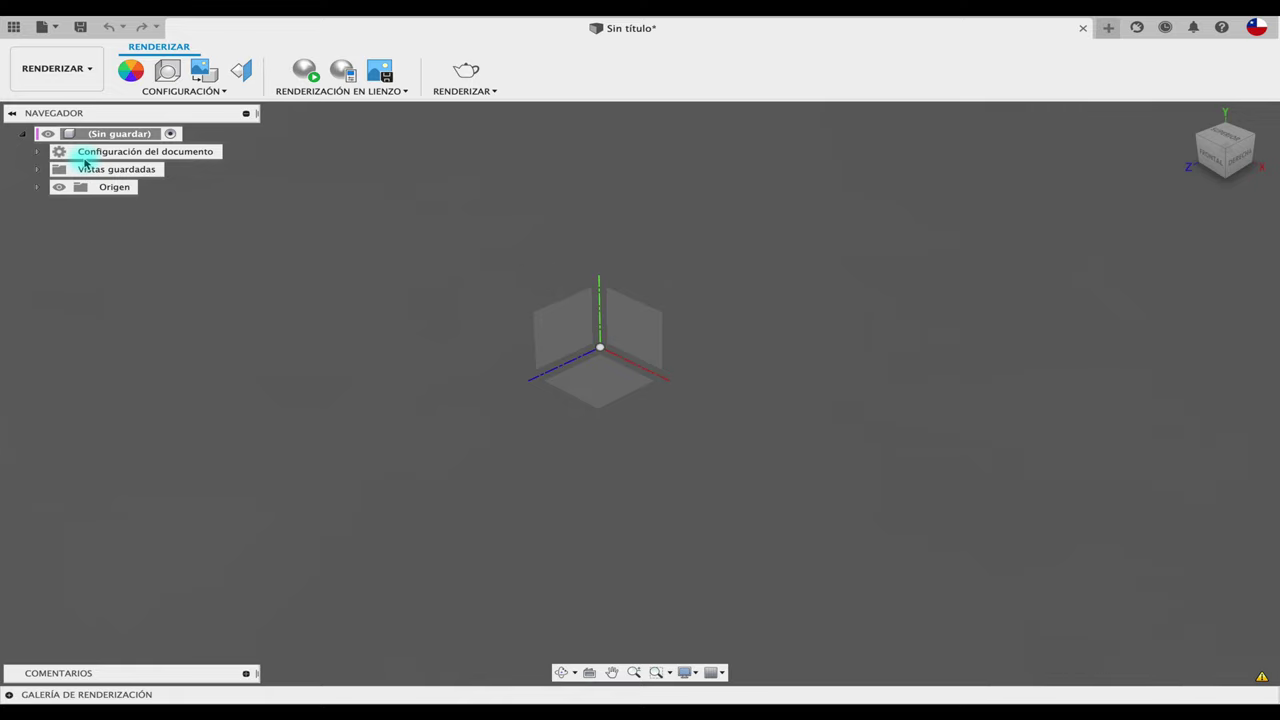
click(65, 68)
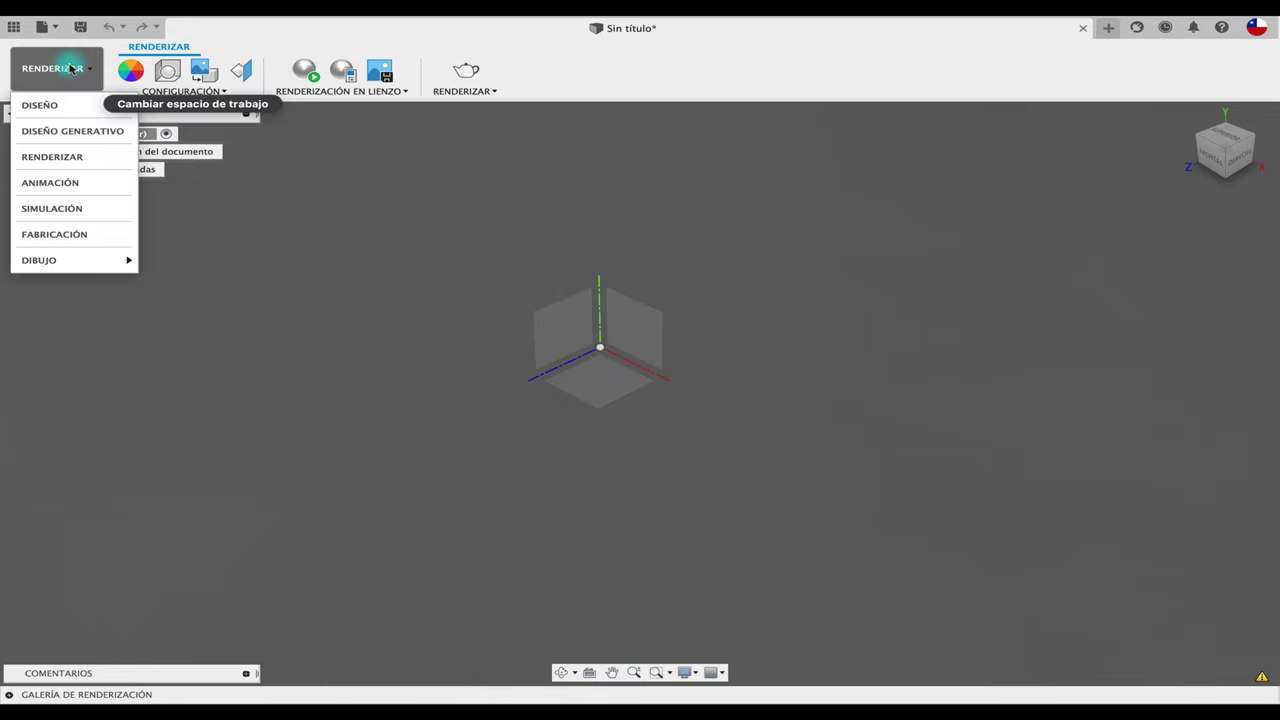
click(80, 184)
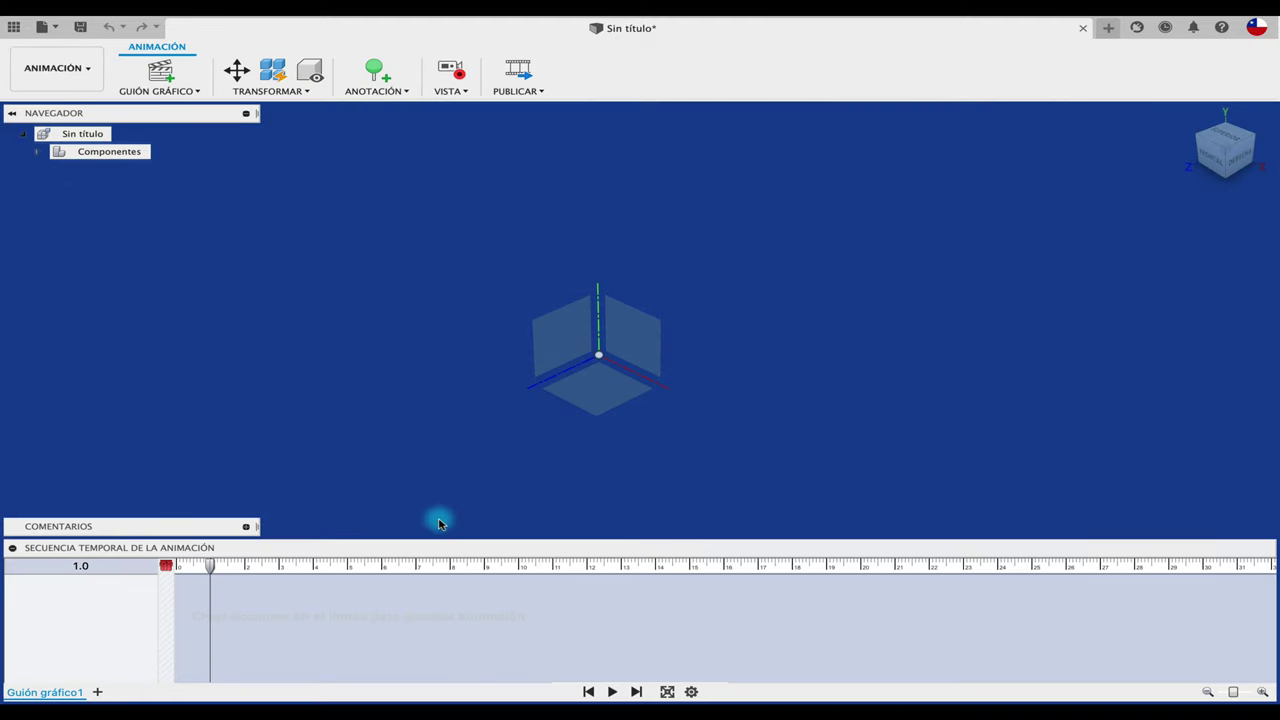
Step: Visit Simulación (dismissing its study) and Fabricación, then start Dibujo from the design
click(55, 68)
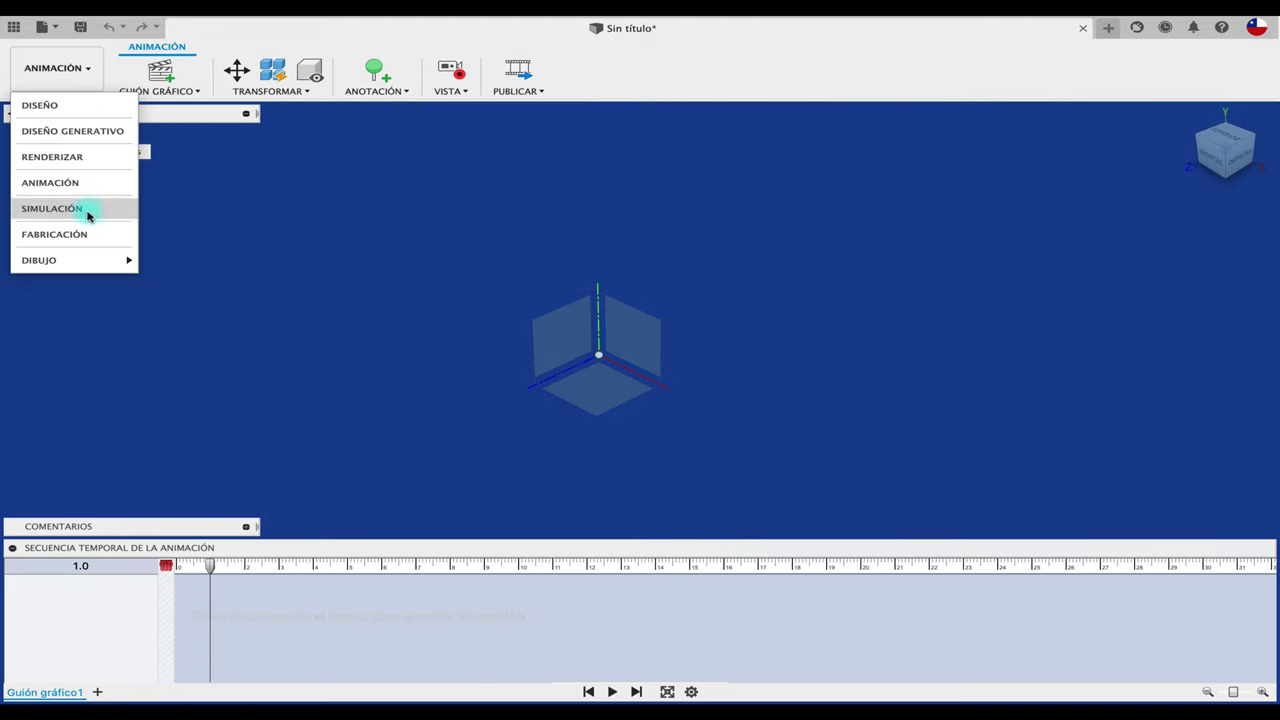
click(85, 217)
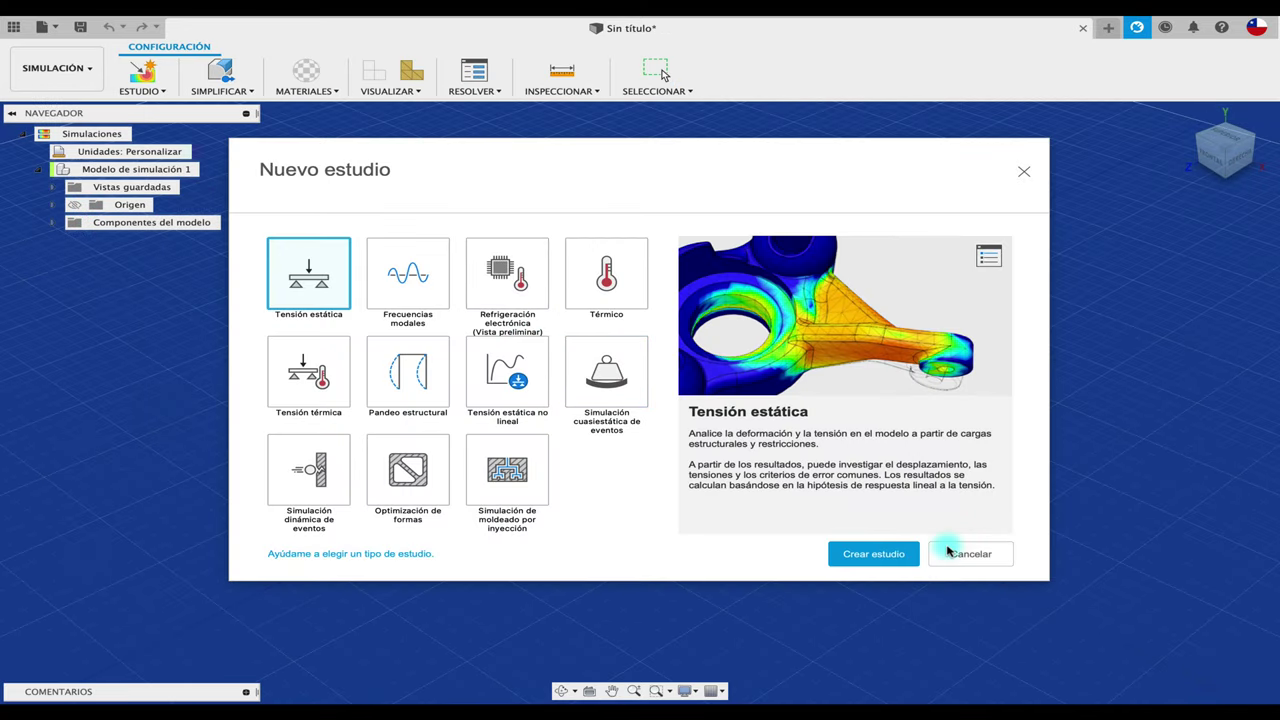
click(963, 555)
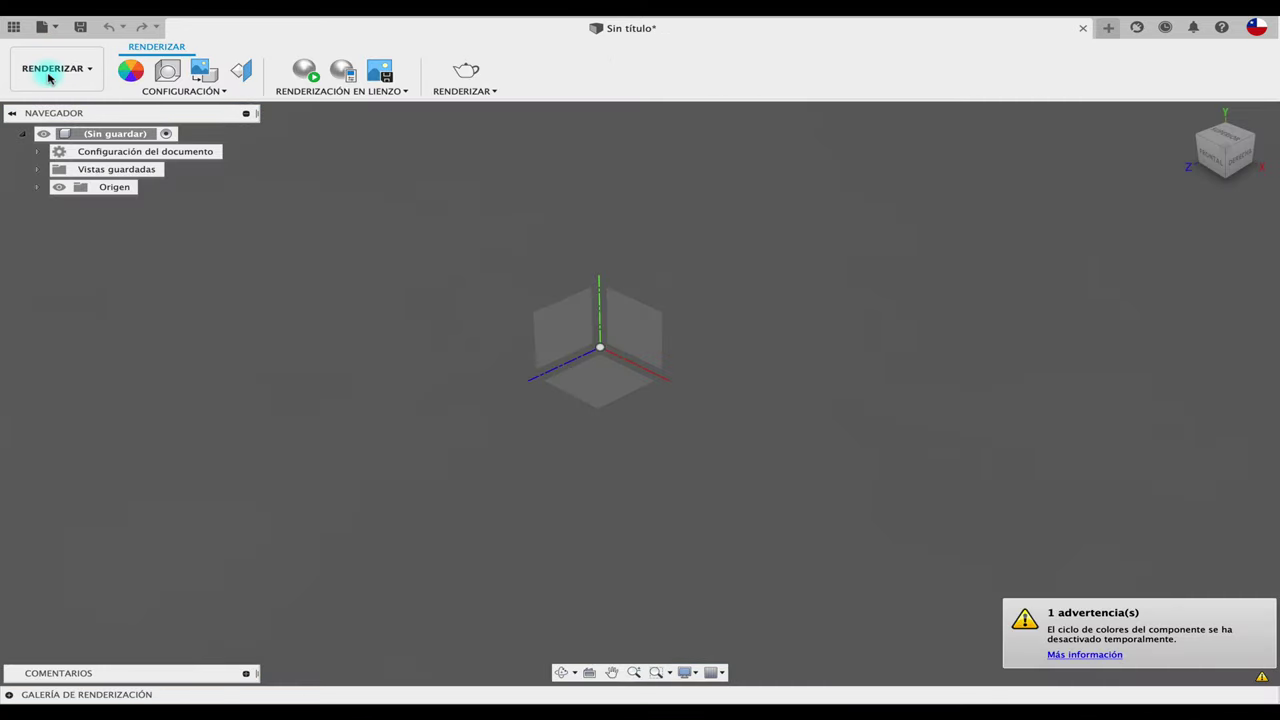
click(52, 70)
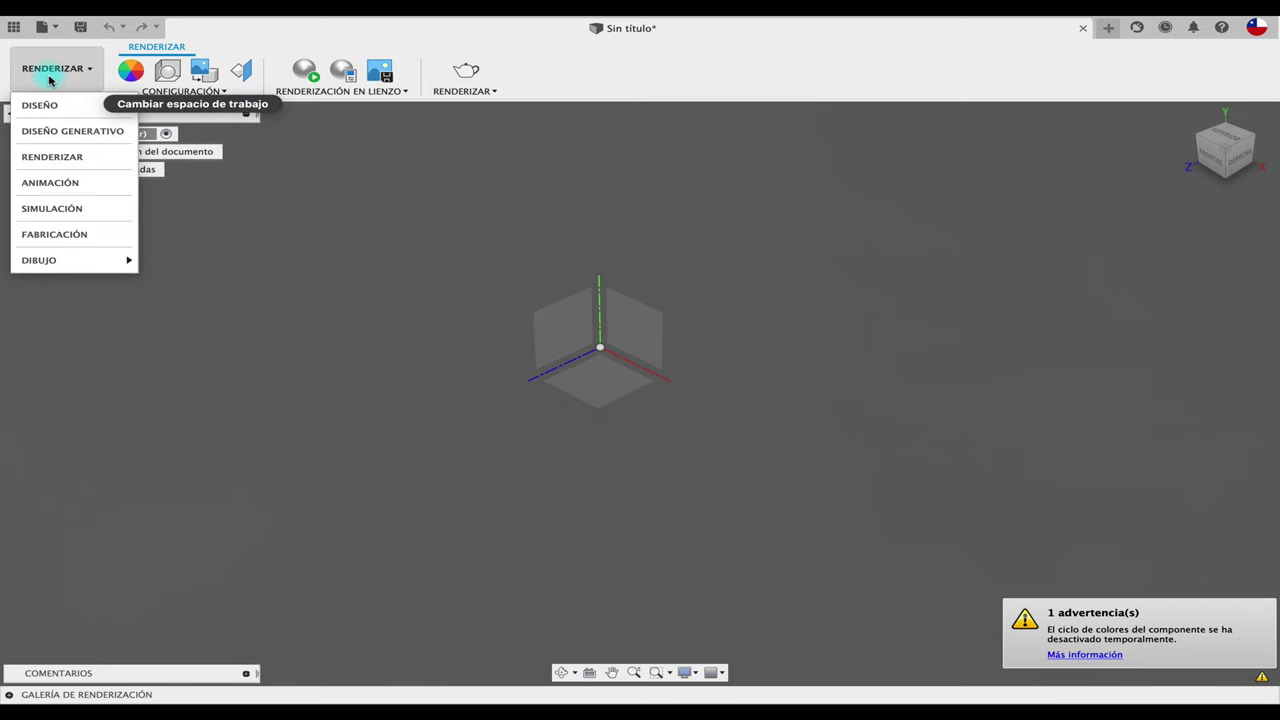
click(55, 234)
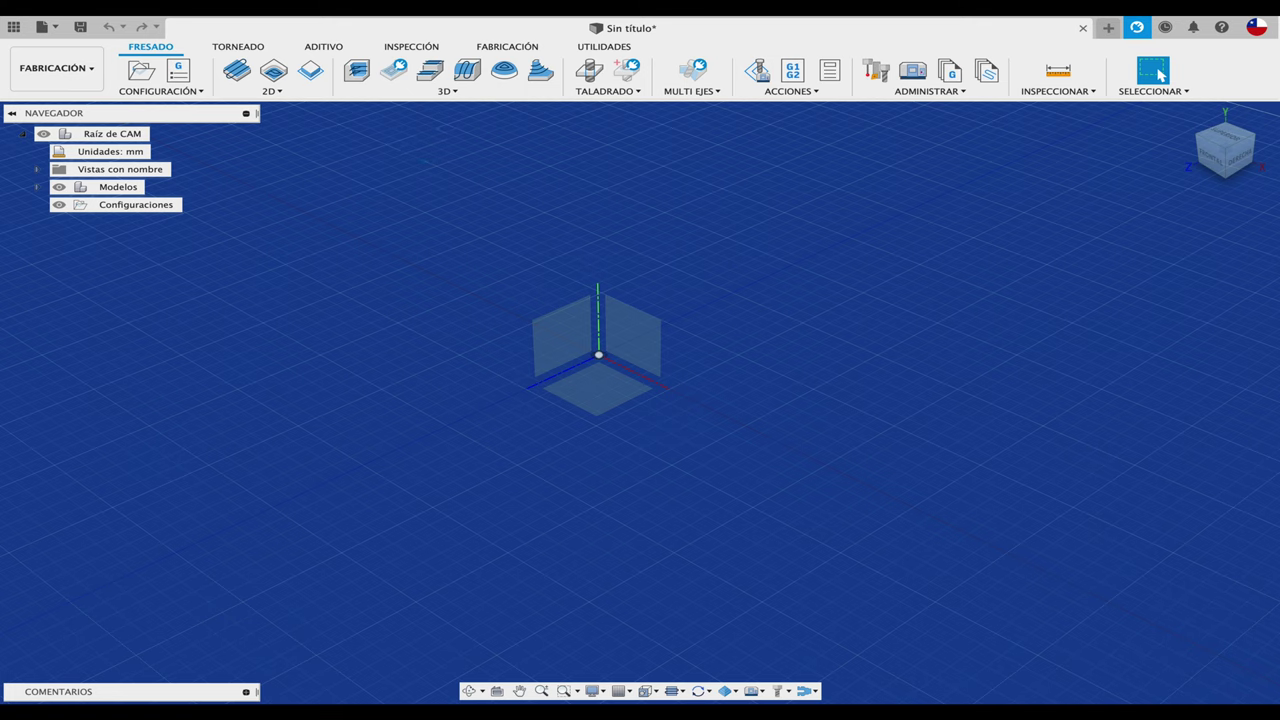
click(82, 68)
mouse_move(60, 260)
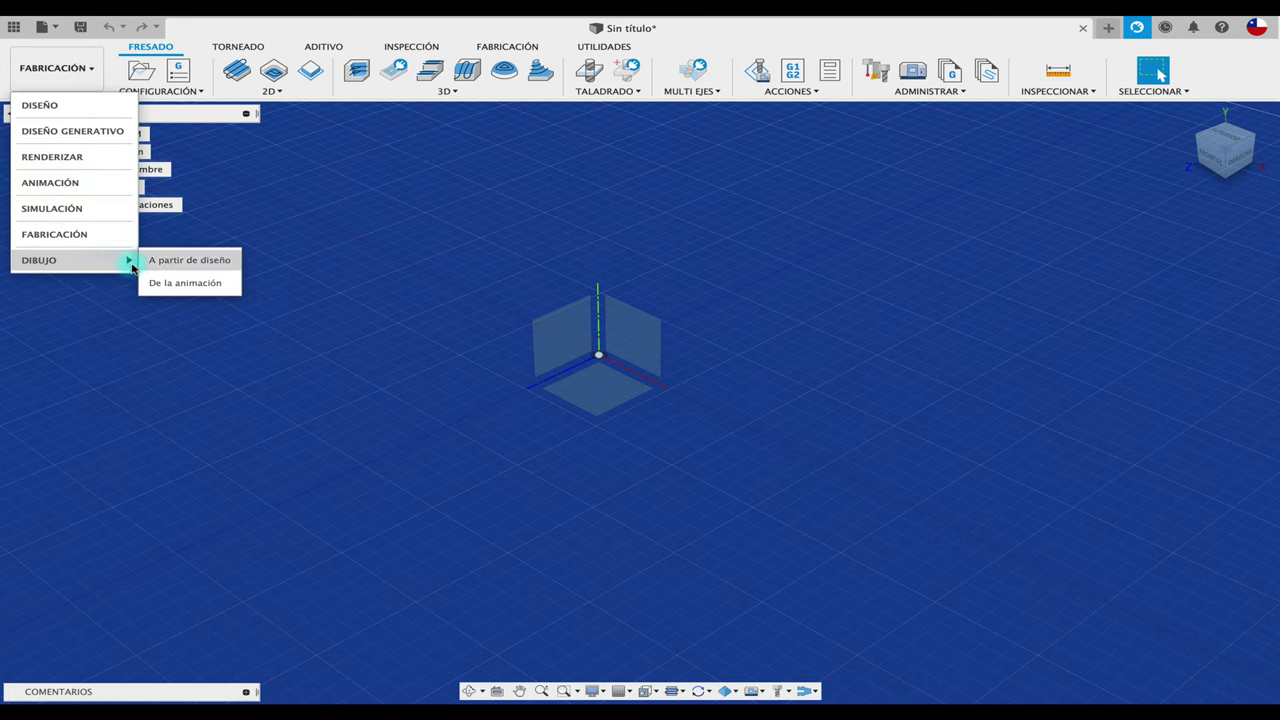
click(155, 264)
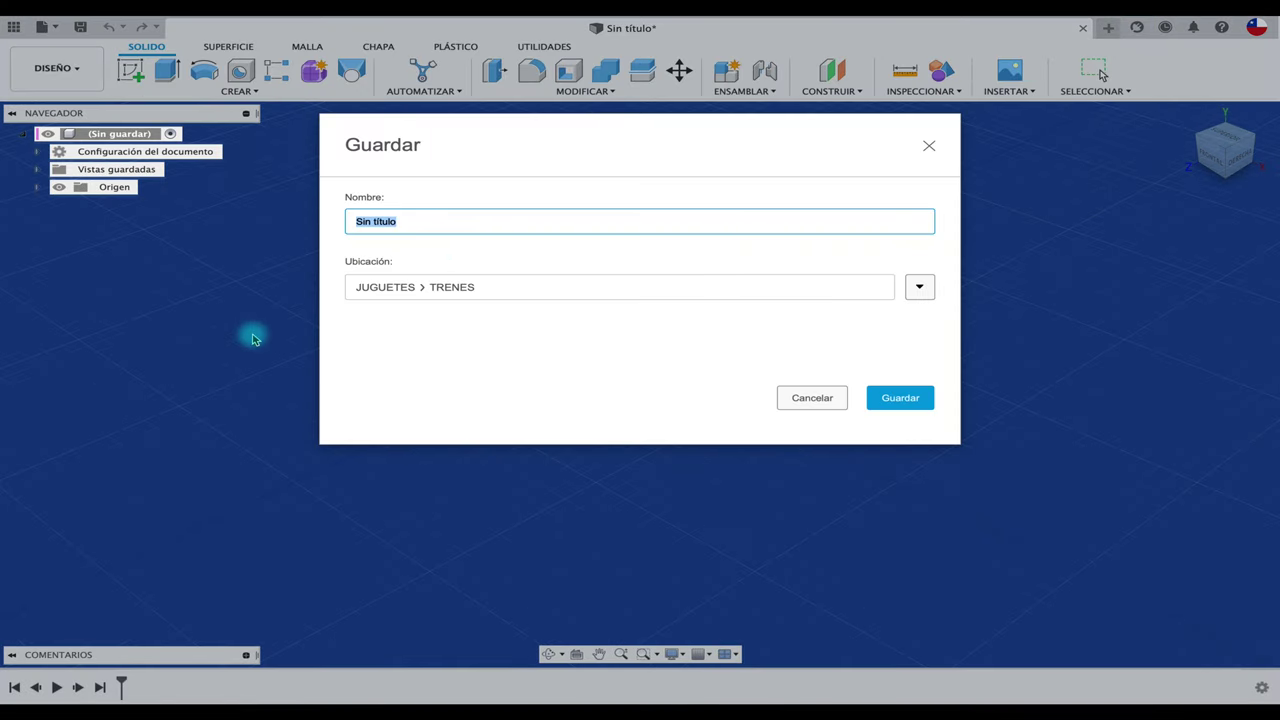
Step: Cancel the Guardar prompt, pan the empty design, and bring up the display settings camera options
click(802, 398)
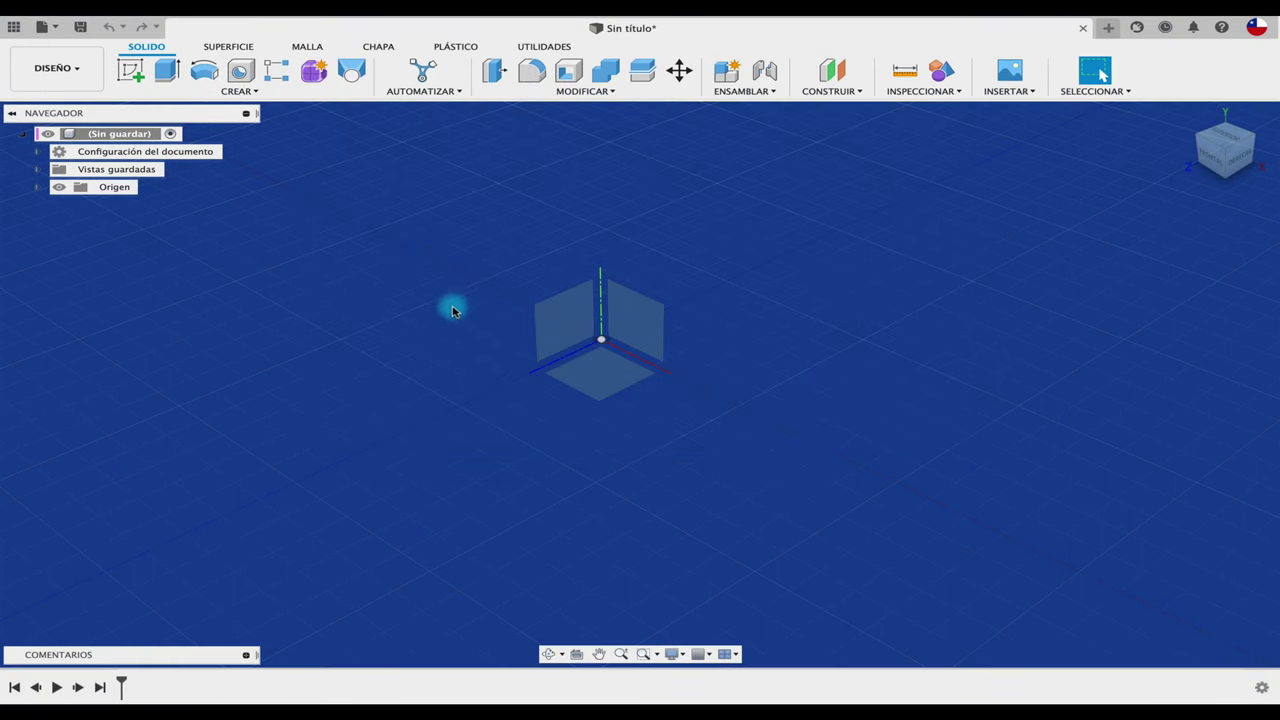
middle_drag(443, 274, 445, 302)
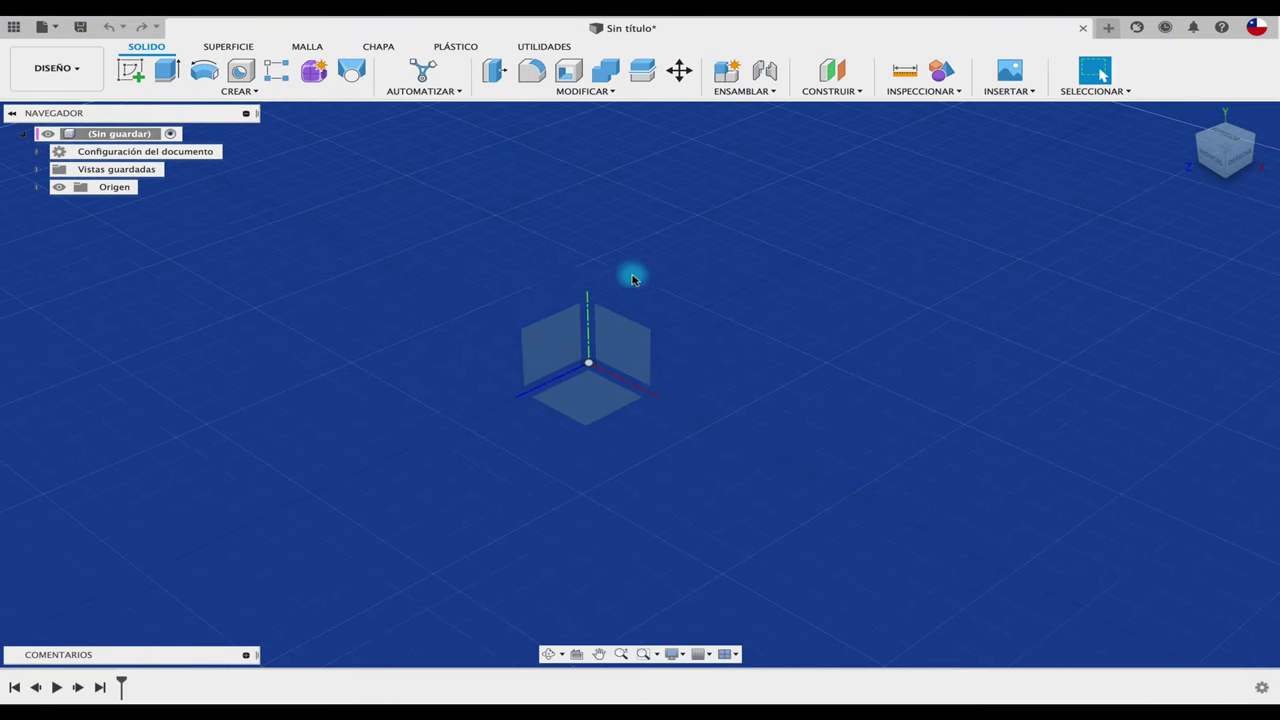
middle_drag(631, 277, 757, 263)
key(Escape)
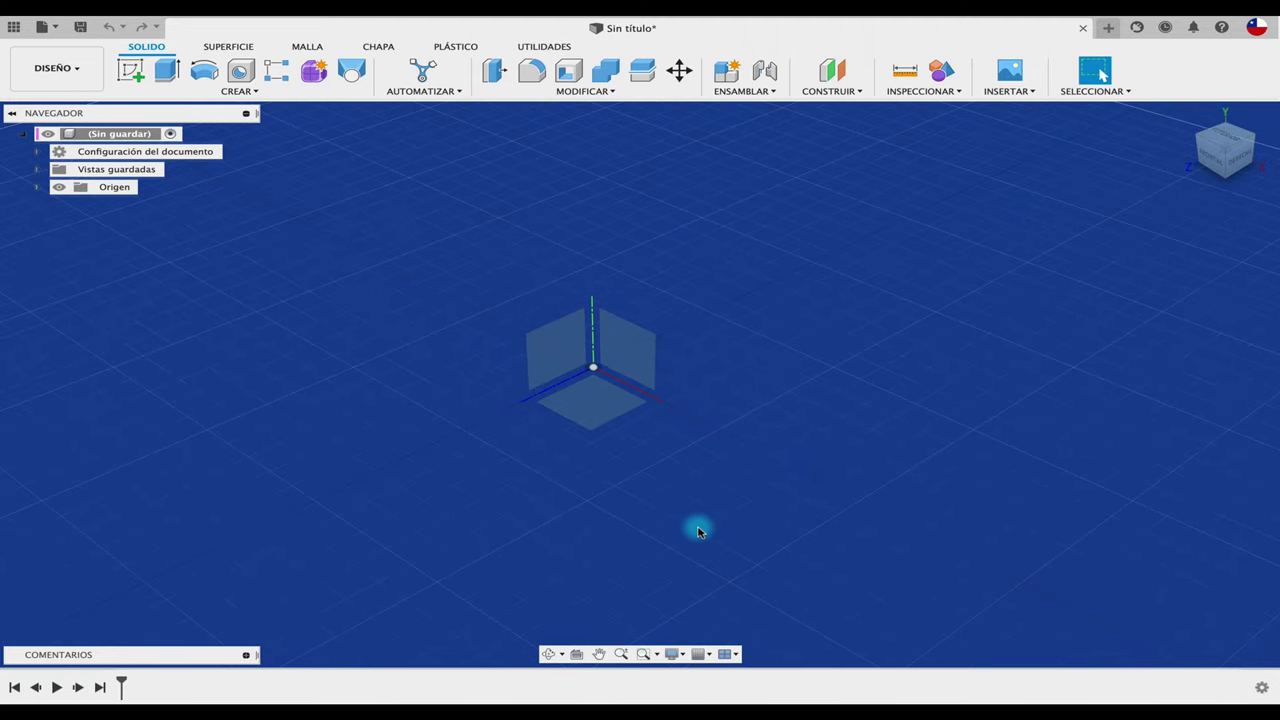
click(673, 654)
mouse_move(760, 603)
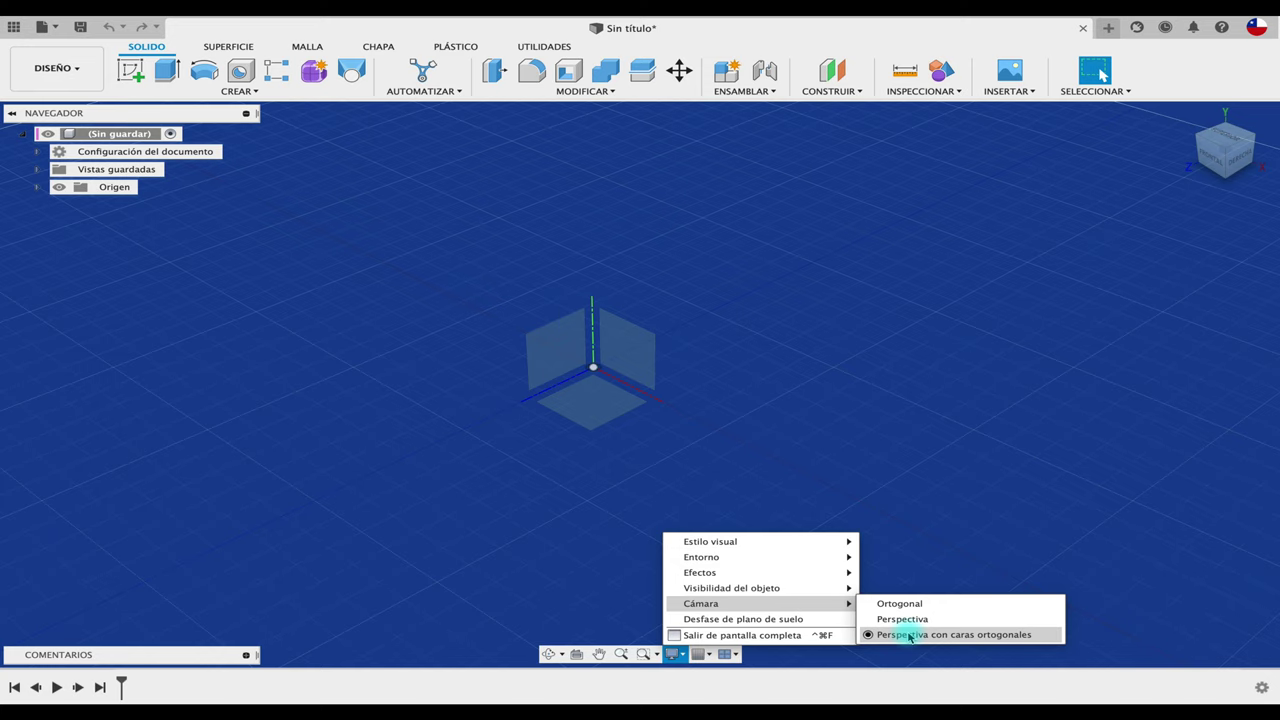
Step: Set the camera to Ortogonal, then Perspectiva con caras ortogonales, and show timeline settings
click(900, 604)
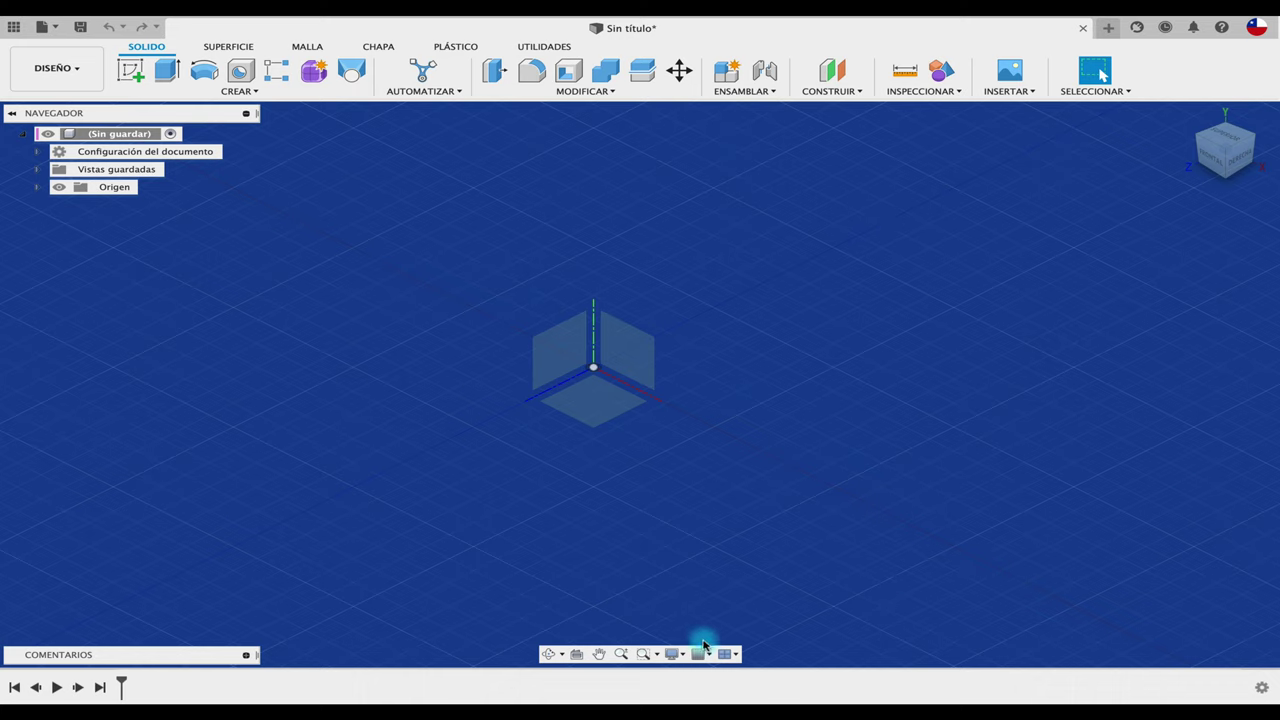
click(673, 654)
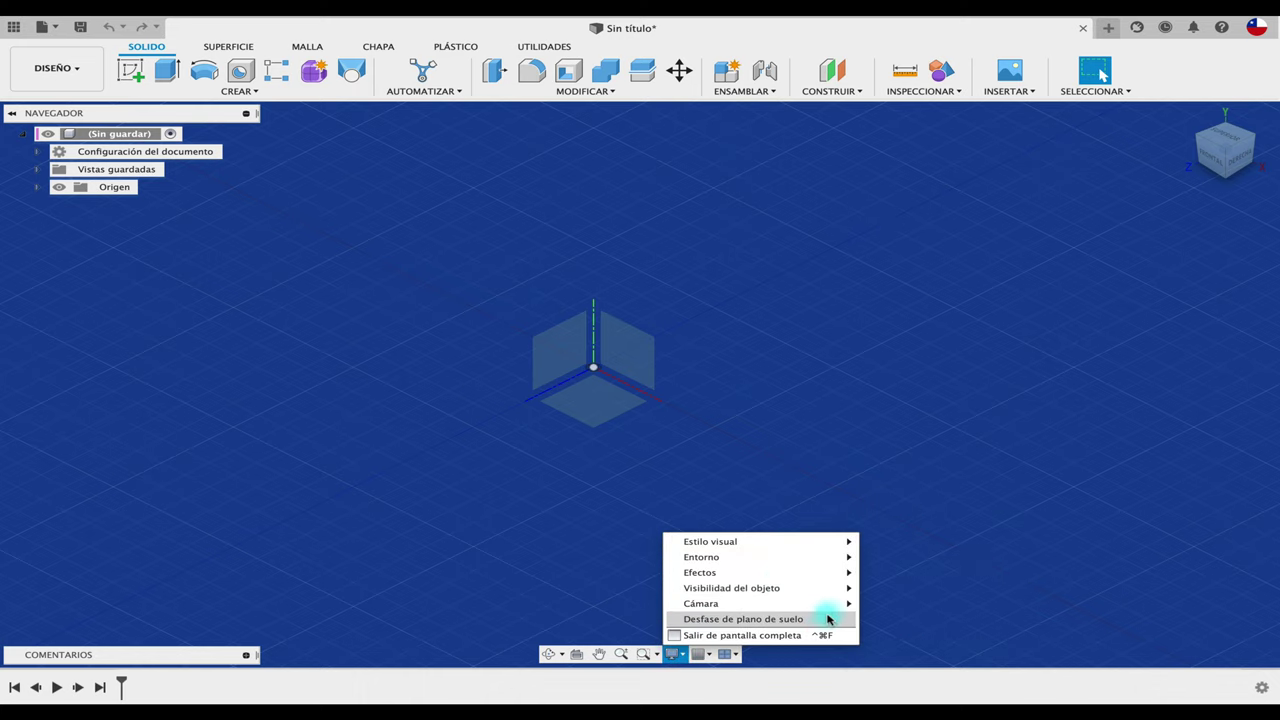
mouse_move(701, 603)
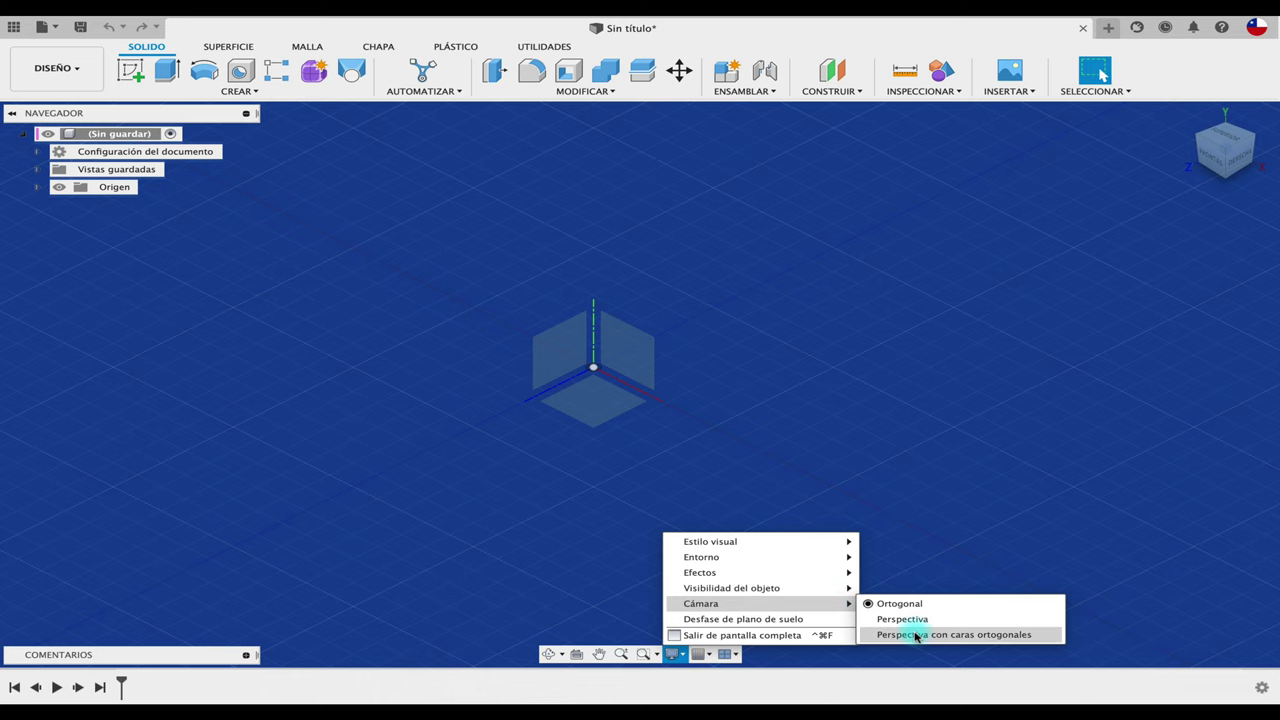
click(916, 634)
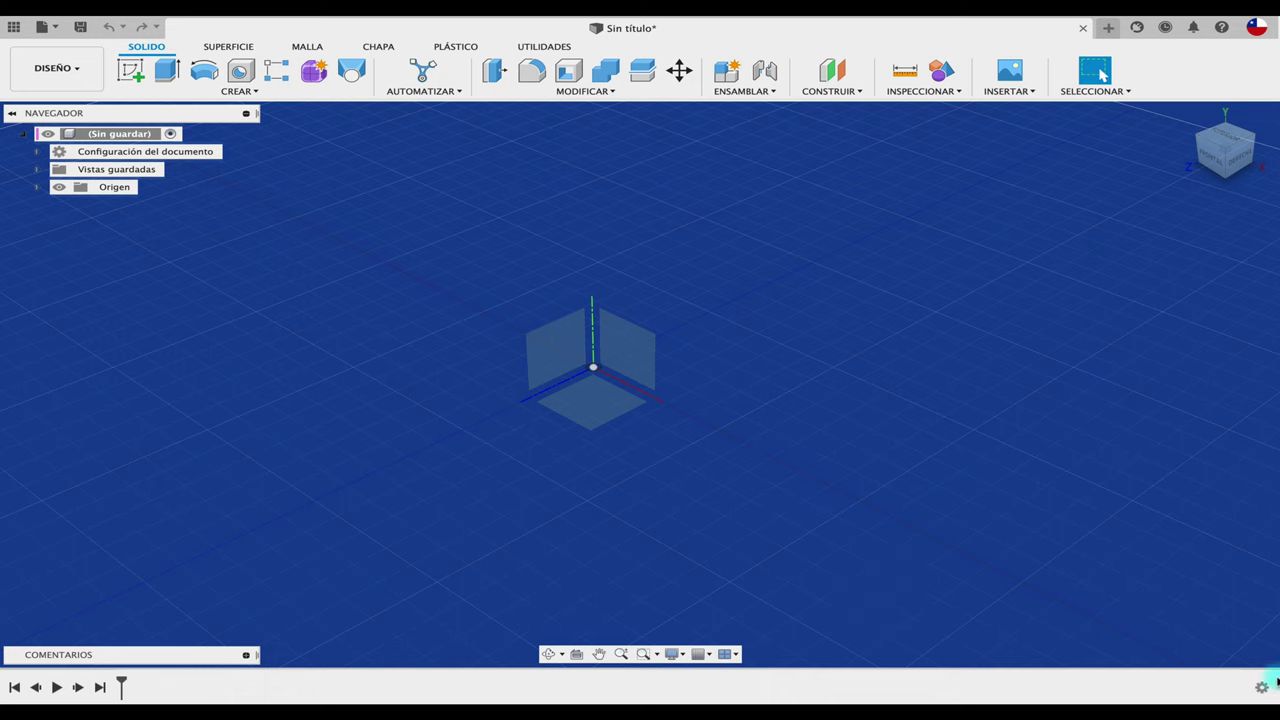
click(1260, 690)
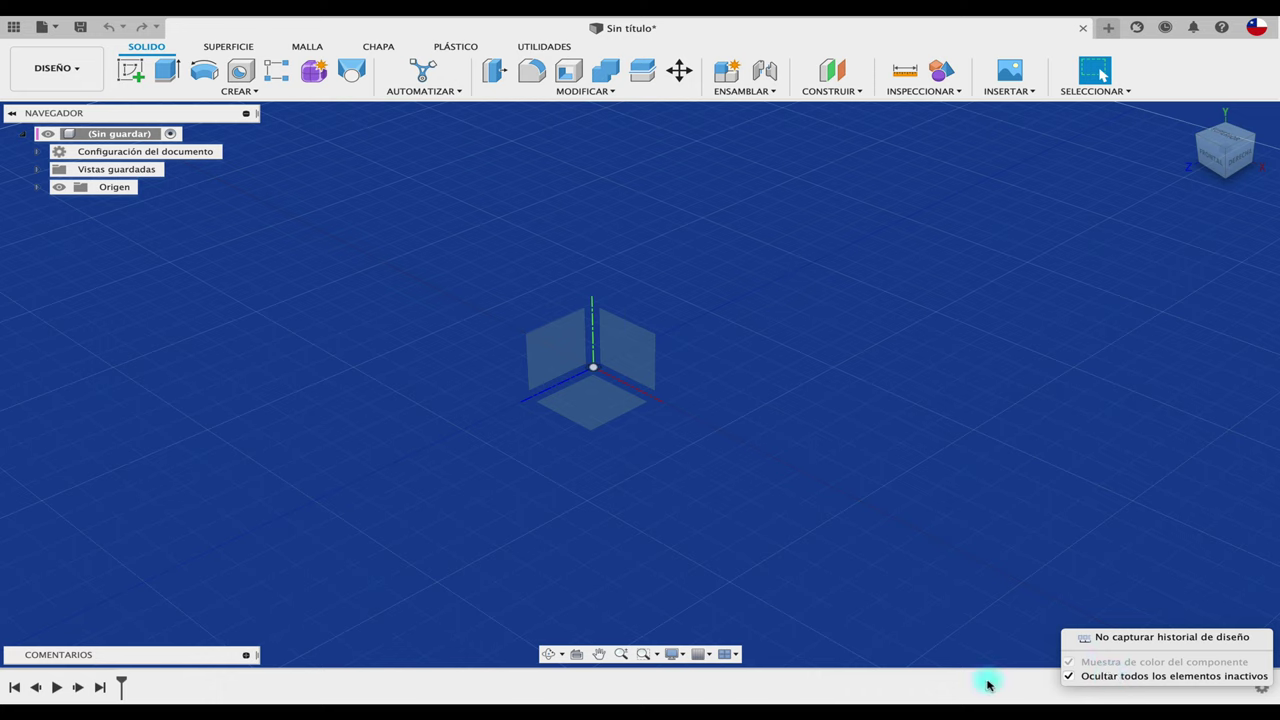
Step: Close and reopen the timeline settings, then widen the Navegador design tree
click(463, 692)
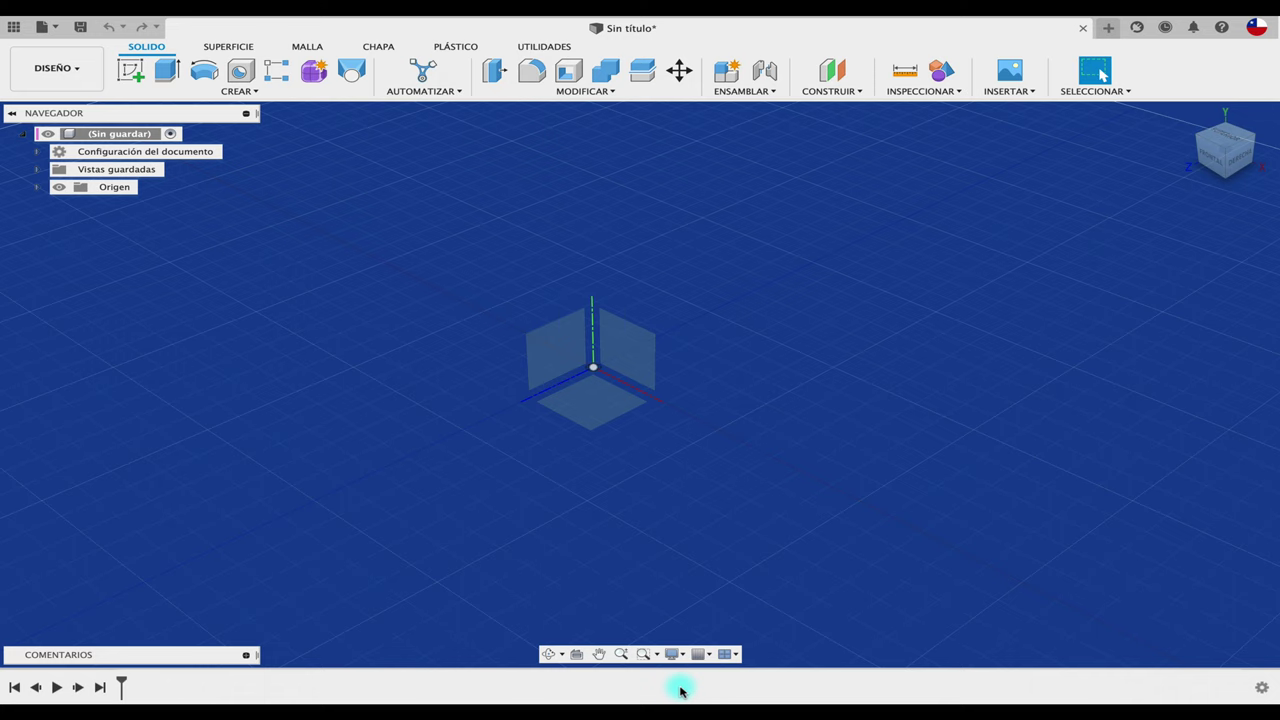
click(1260, 688)
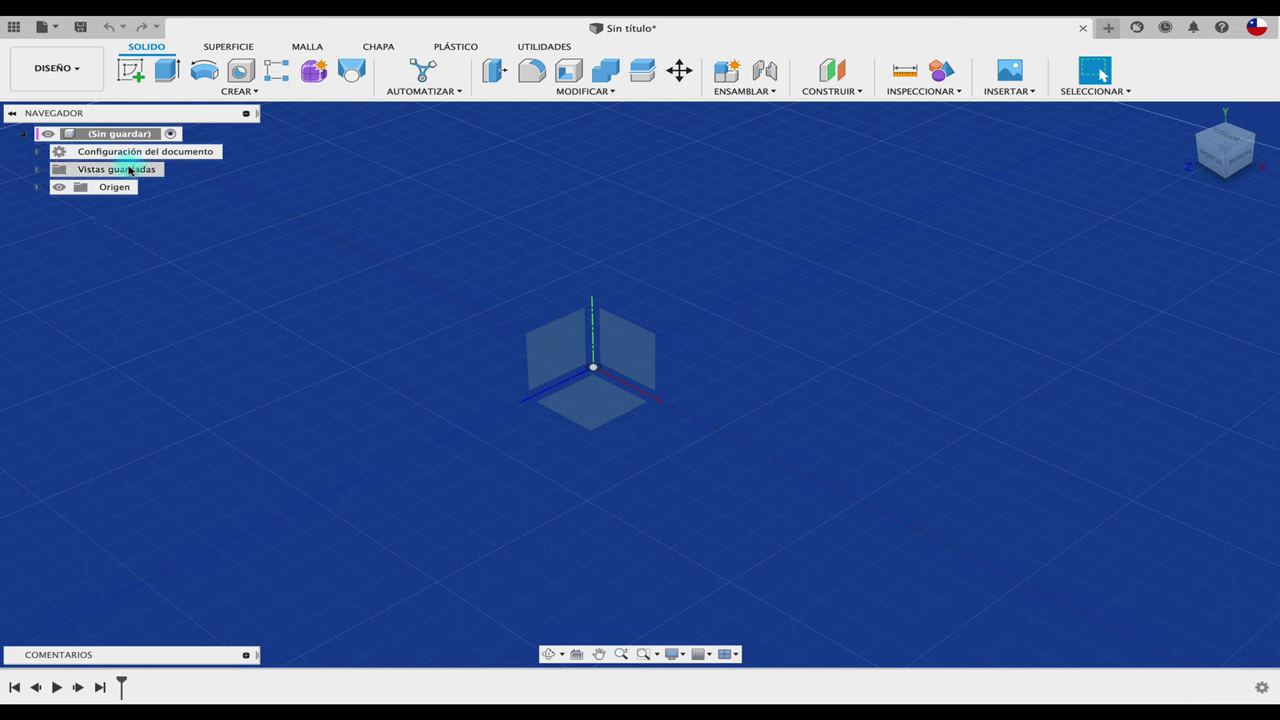
mouse_move(257, 114)
mouse_down()
mouse_move(697, 118)
mouse_move(250, 131)
mouse_up()
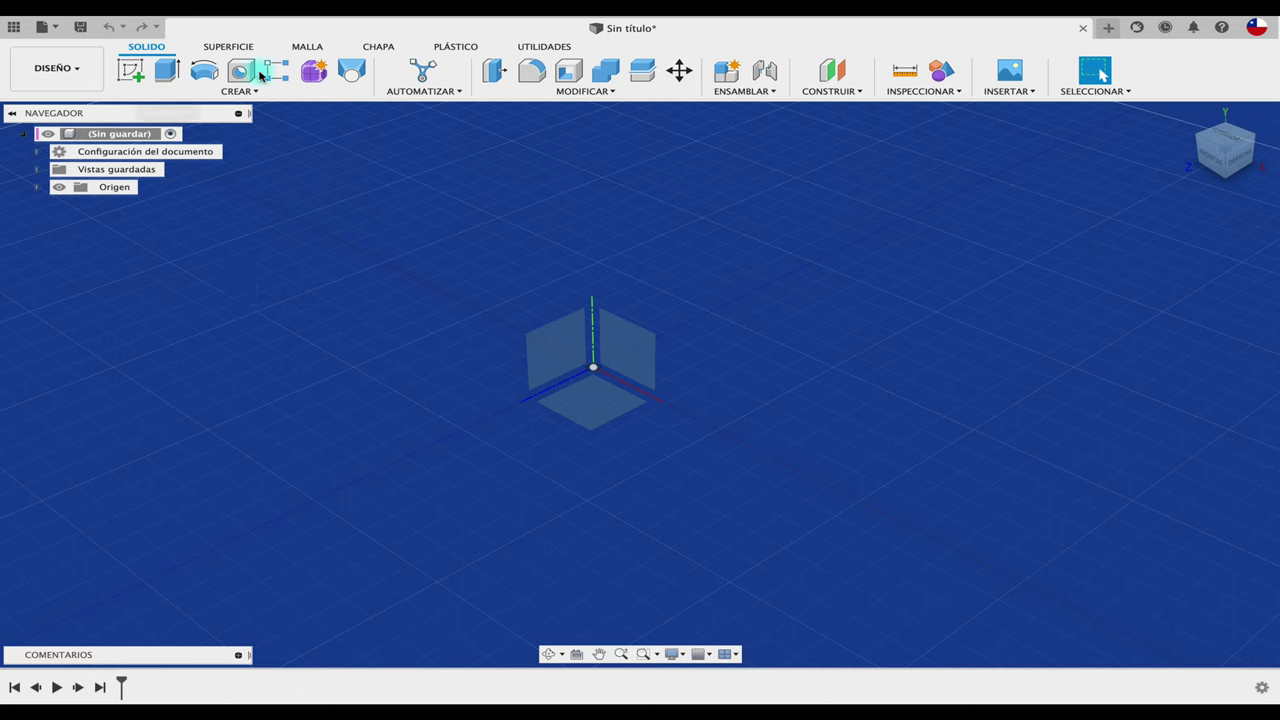
Step: Look through the SELECCIONAR dropdown, close it, and show the CONSTRUIR commands
click(248, 91)
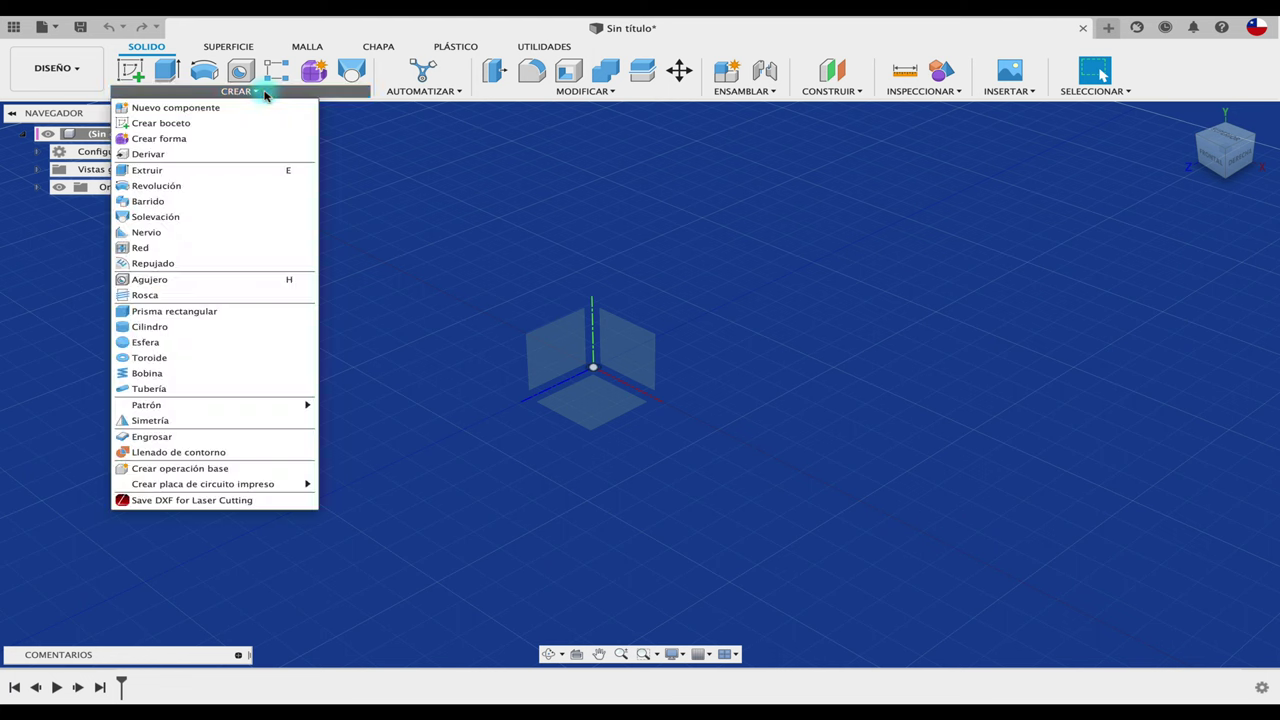
click(440, 91)
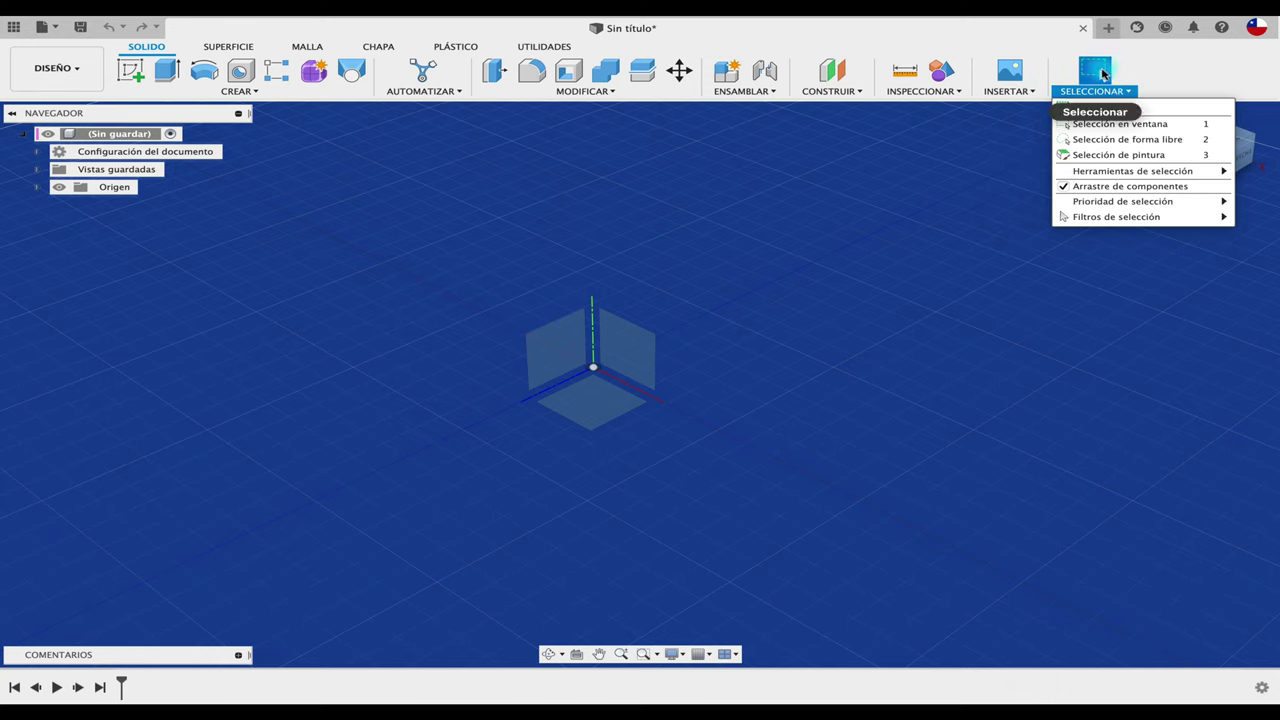
mouse_move(1095, 91)
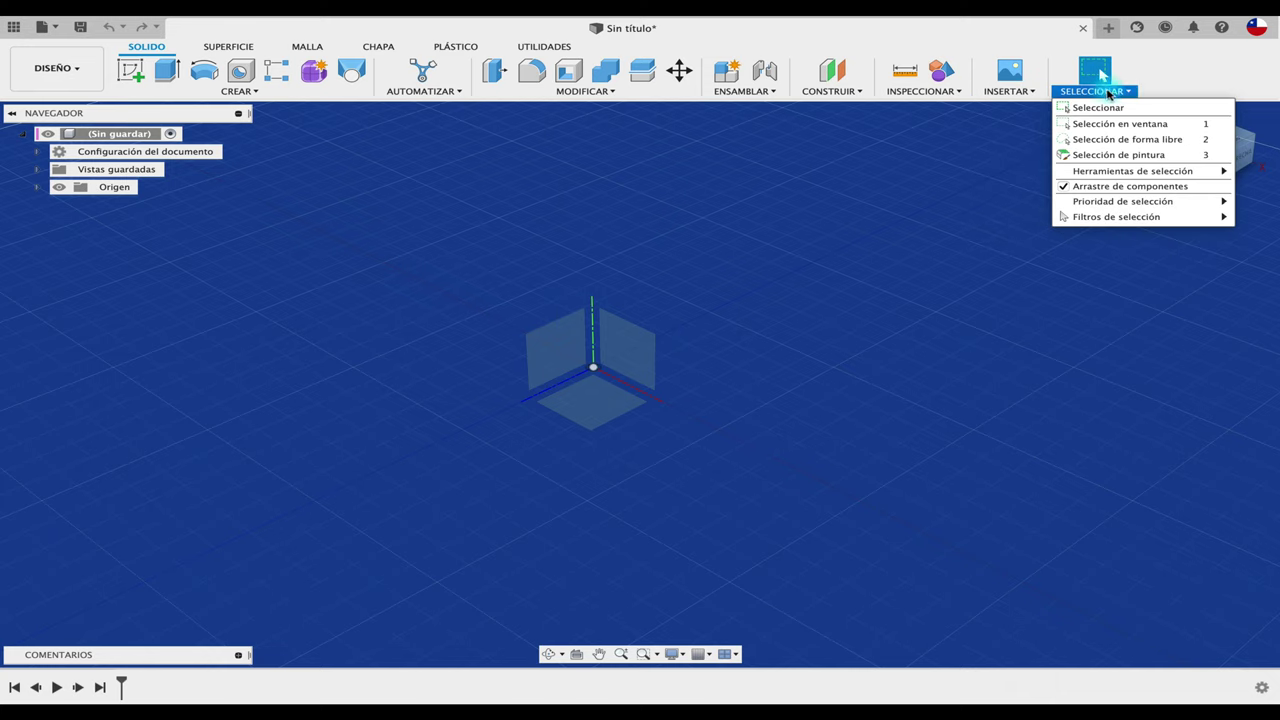
click(412, 175)
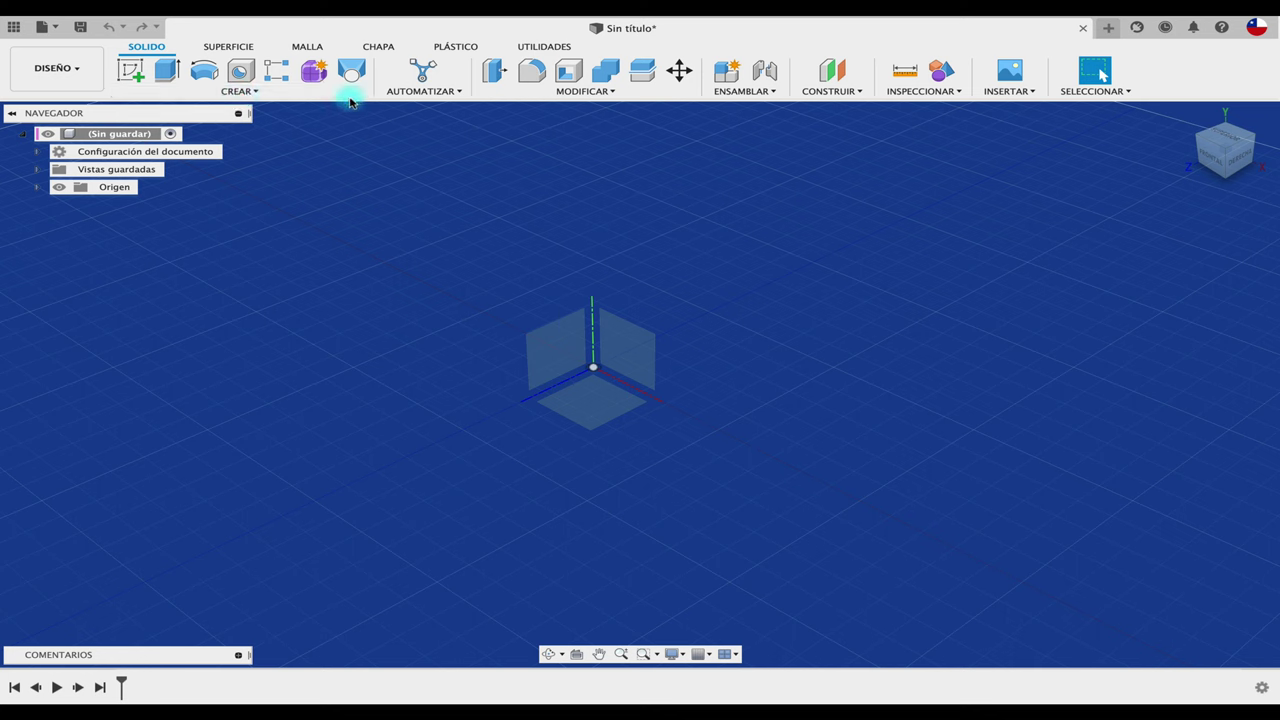
click(858, 92)
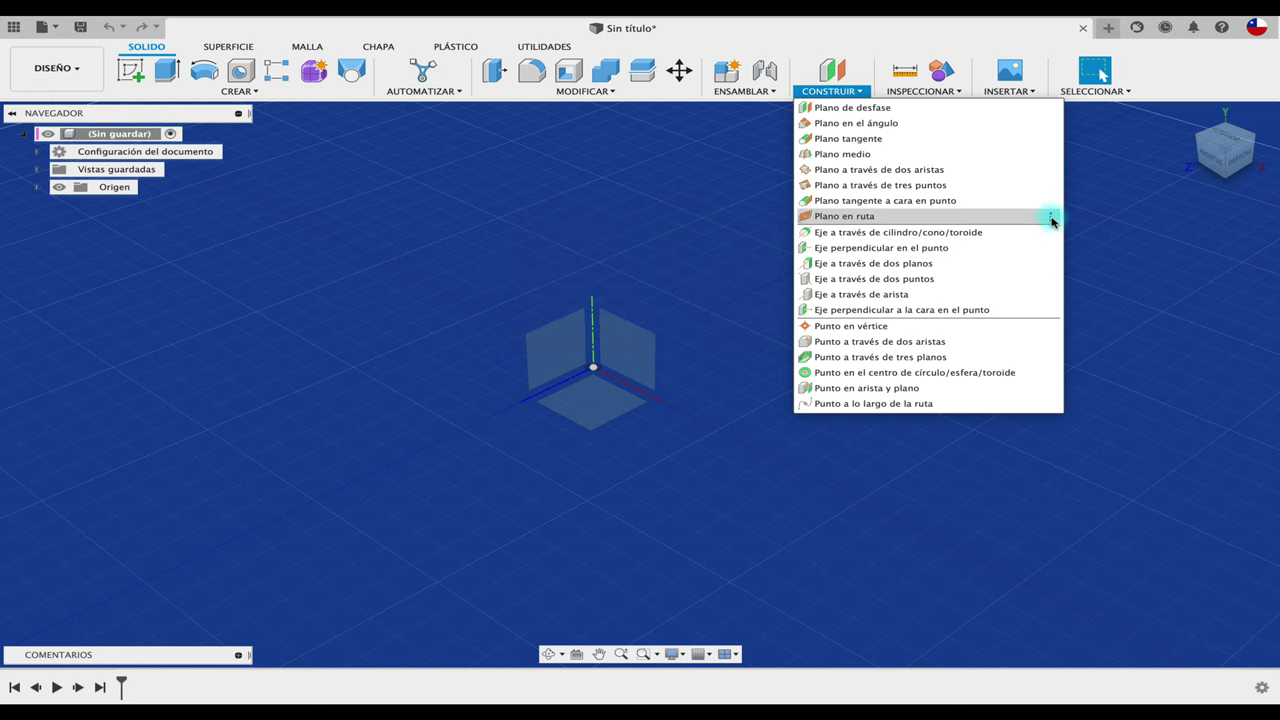
Step: Pin Plano en ruta to the toolbar, verify it in CONSTRUIR, and pan the view
click(1050, 217)
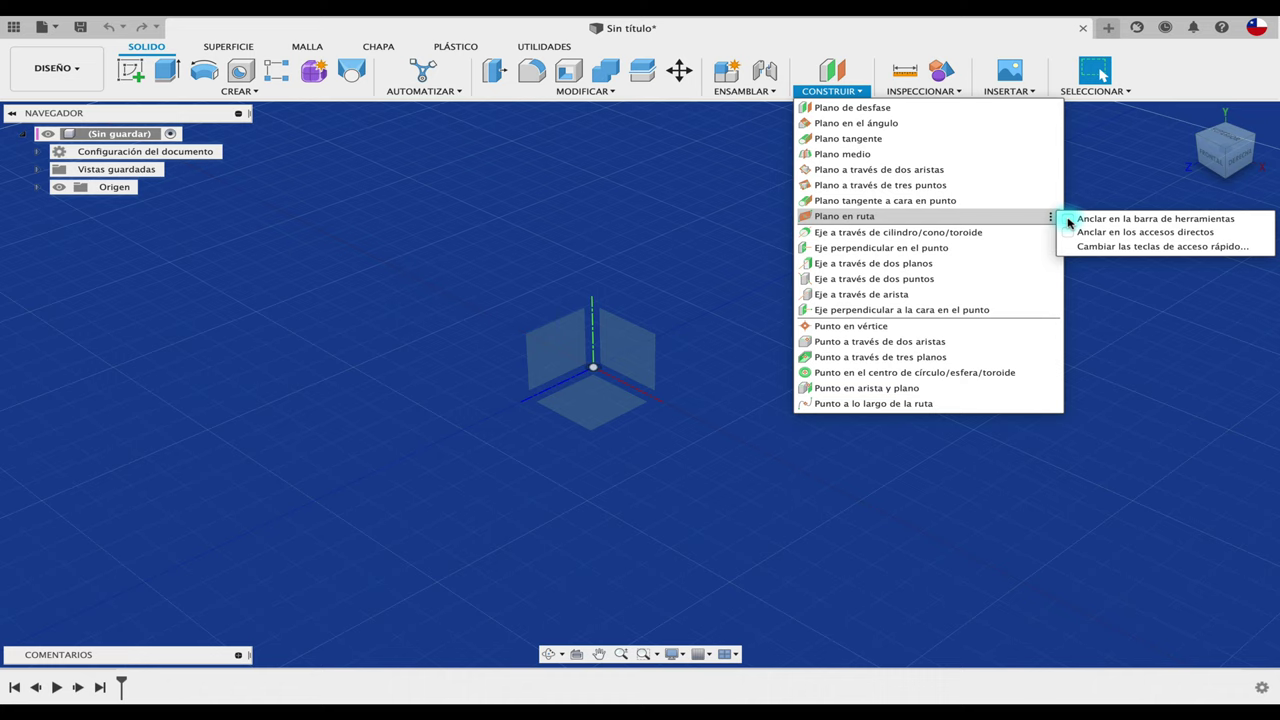
click(1068, 222)
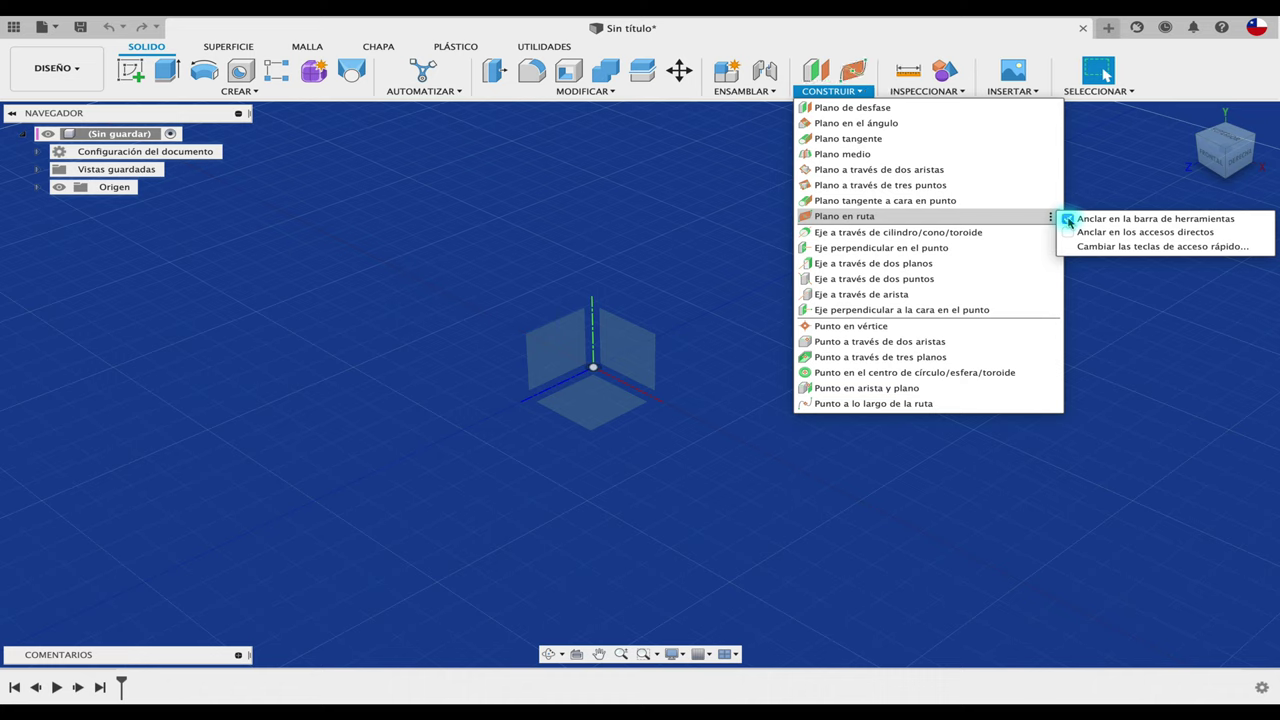
click(590, 149)
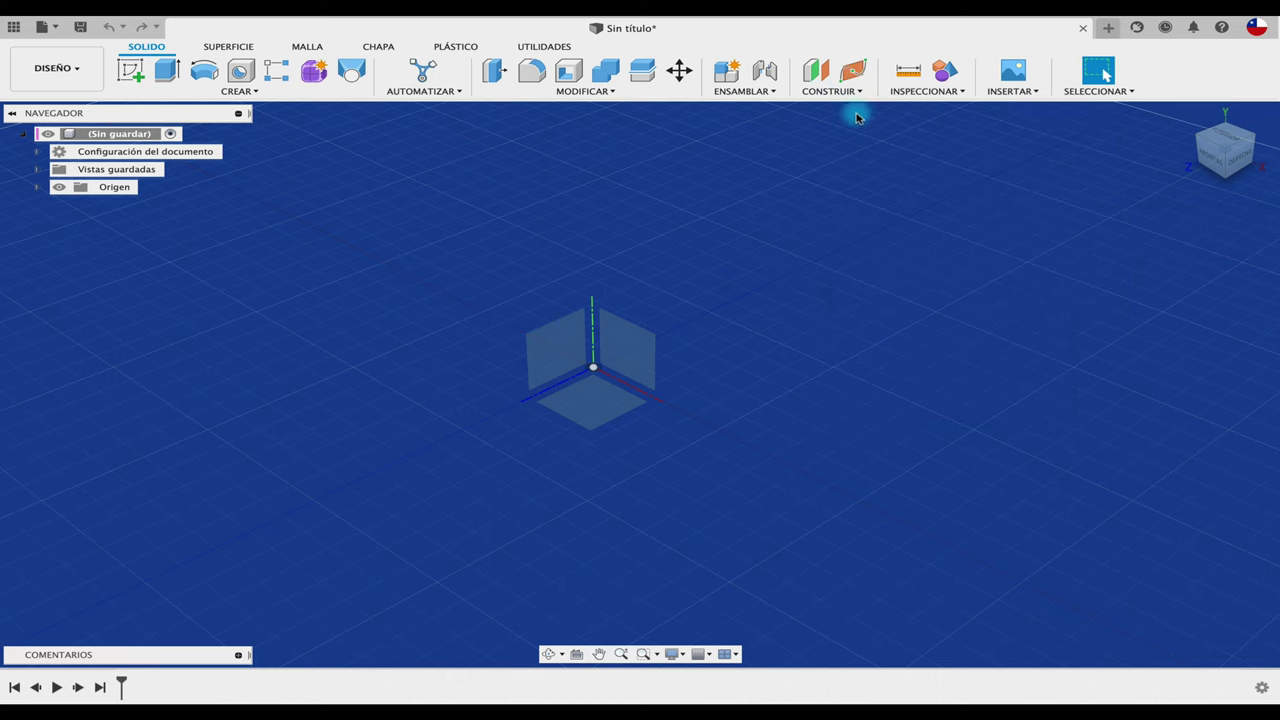
click(830, 91)
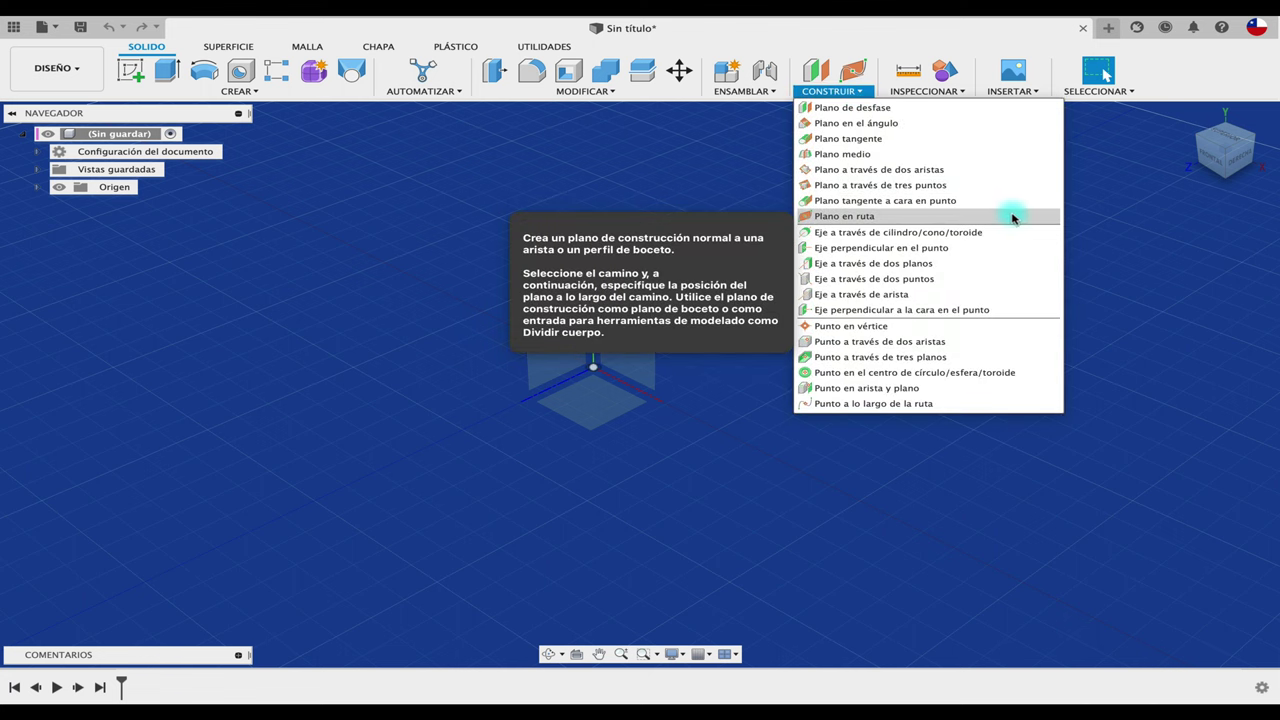
click(1051, 217)
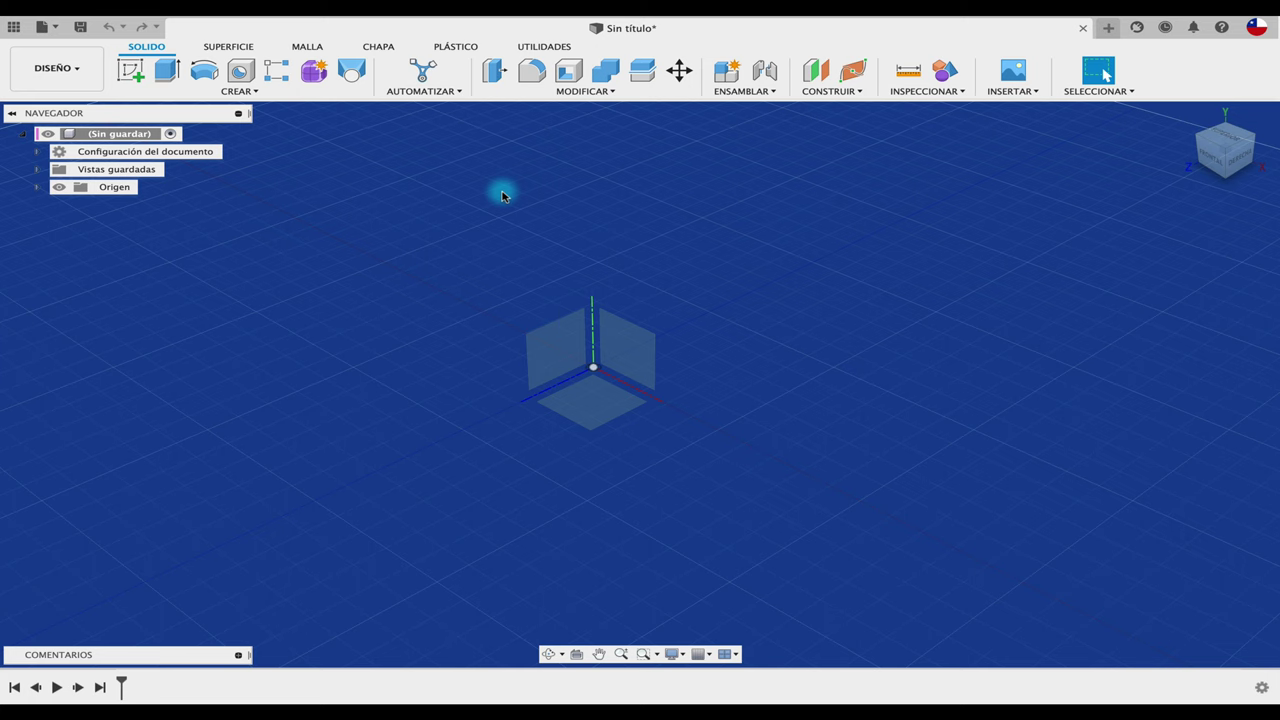
mouse_move(502, 195)
middle_down()
mouse_move(897, 176)
mouse_move(734, 180)
mouse_move(826, 246)
mouse_move(882, 193)
mouse_move(706, 266)
mouse_move(786, 226)
mouse_move(757, 229)
mouse_move(772, 228)
middle_up()
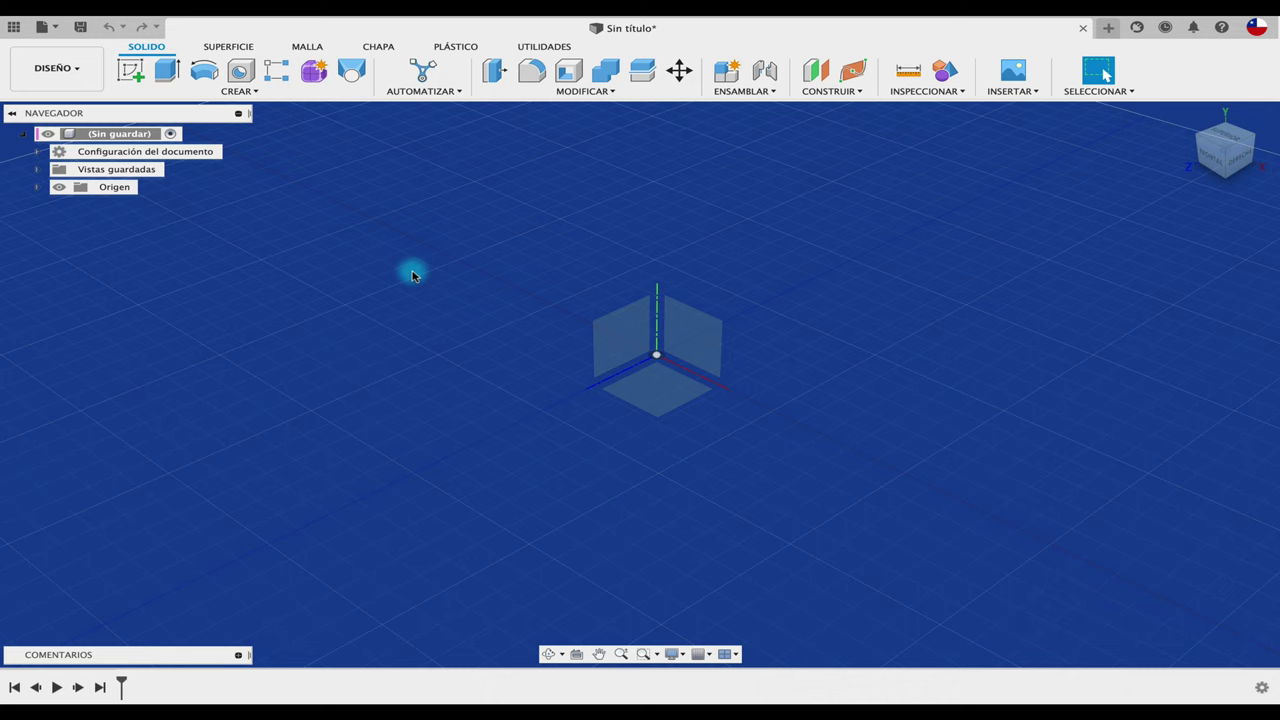